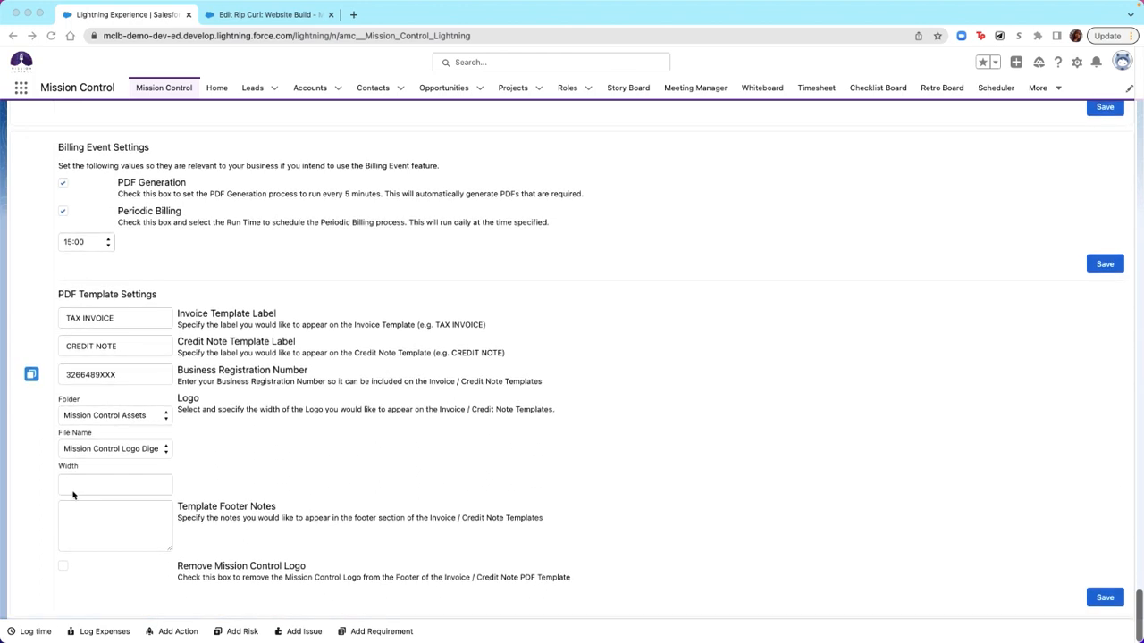
Step: Open the Rip Curl: Website Build - Billing Generator project for editing and review its billing type, budget, rate and overtime settings
click(255, 17)
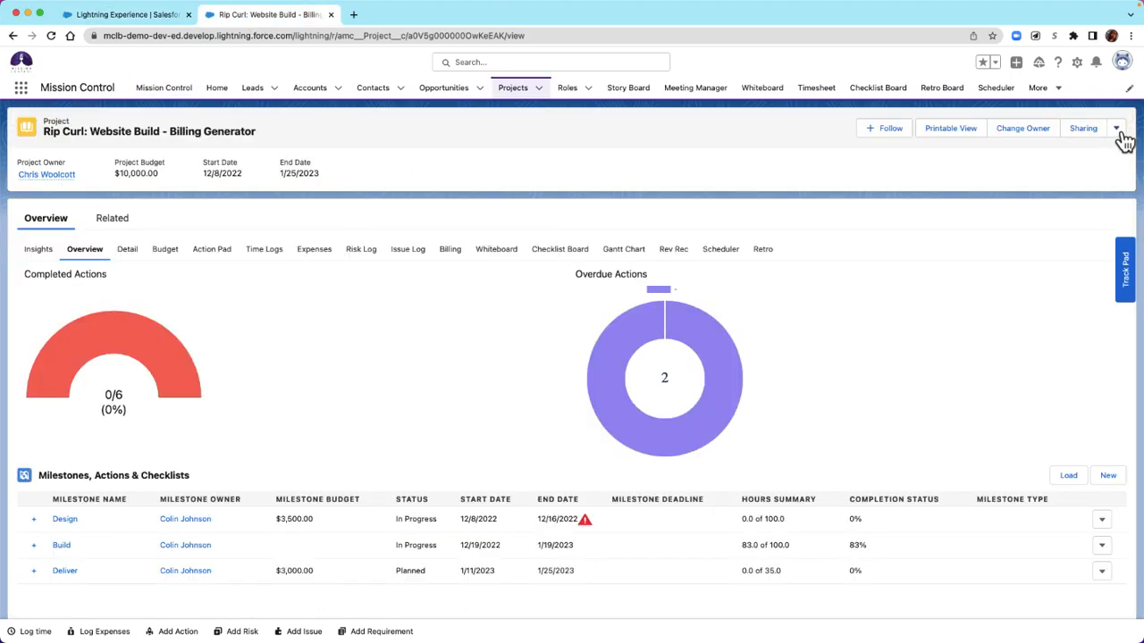
click(1116, 132)
click(1068, 152)
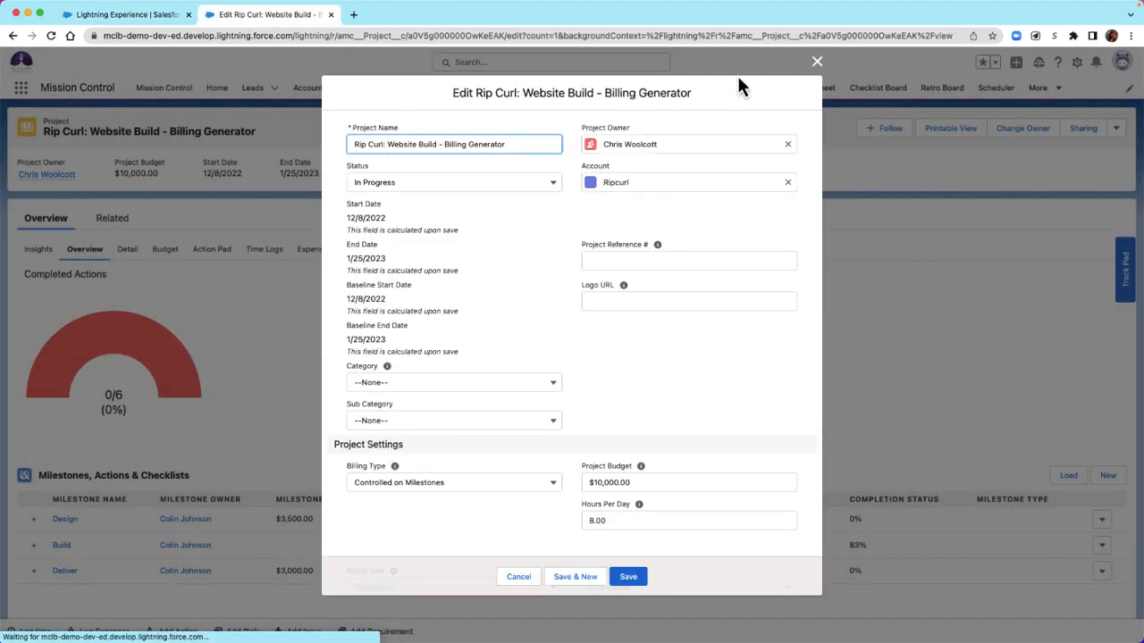
scroll(511, 263, down, 5)
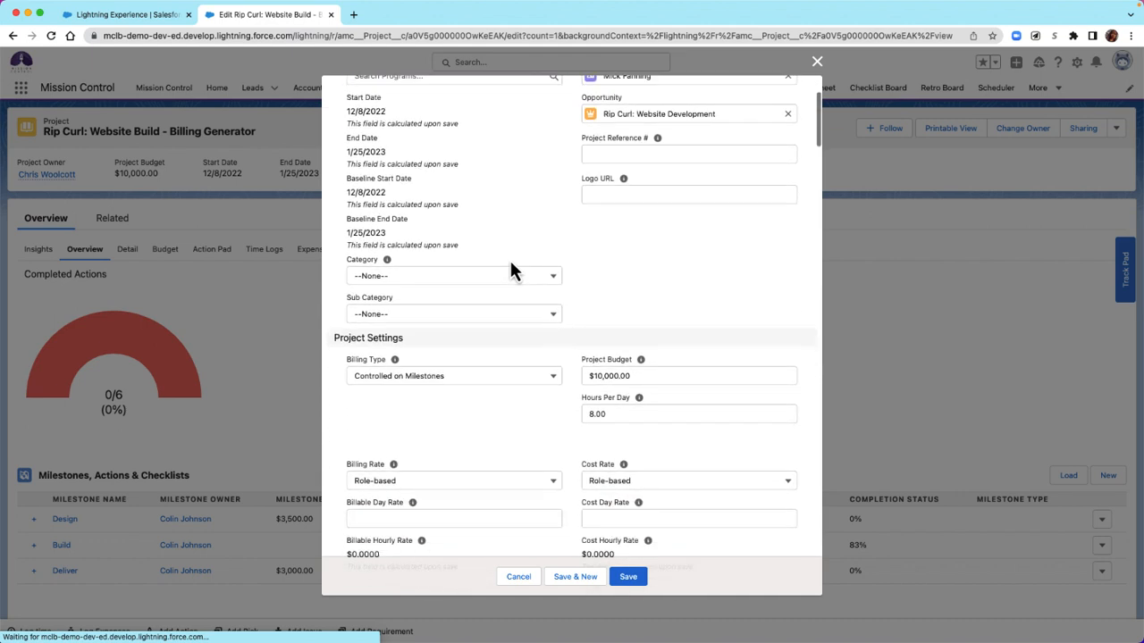
scroll(511, 268, down, 2)
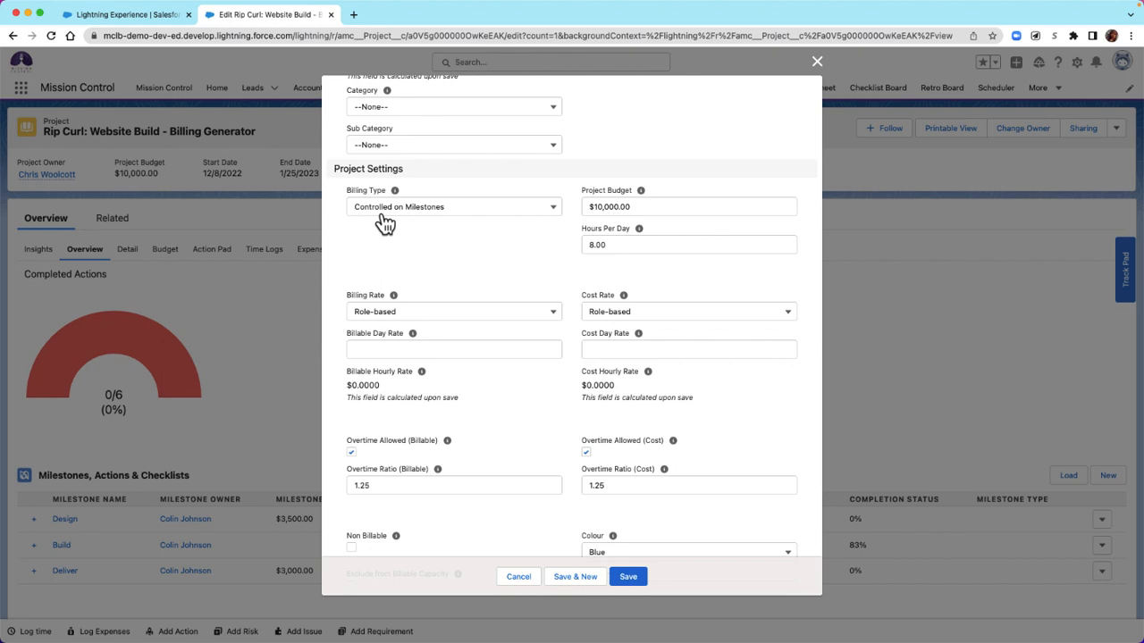
scroll(453, 337, down, 2)
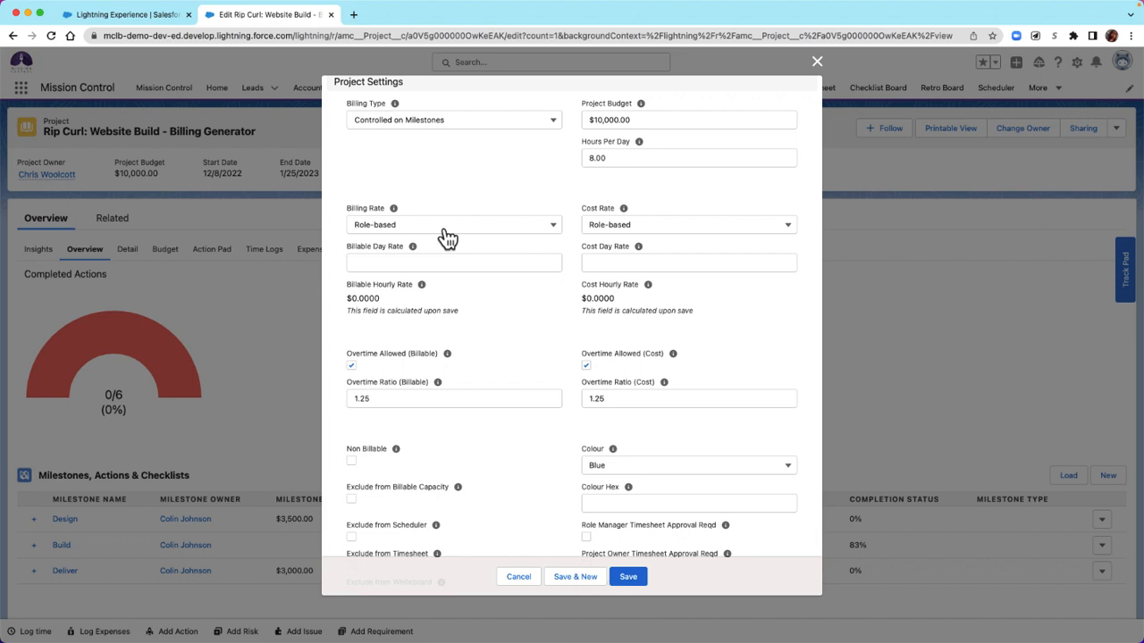
Step: Review the project's Billing Information, including tax label, billing cycle and payment terms, and save the project
scroll(447, 237, down, 10)
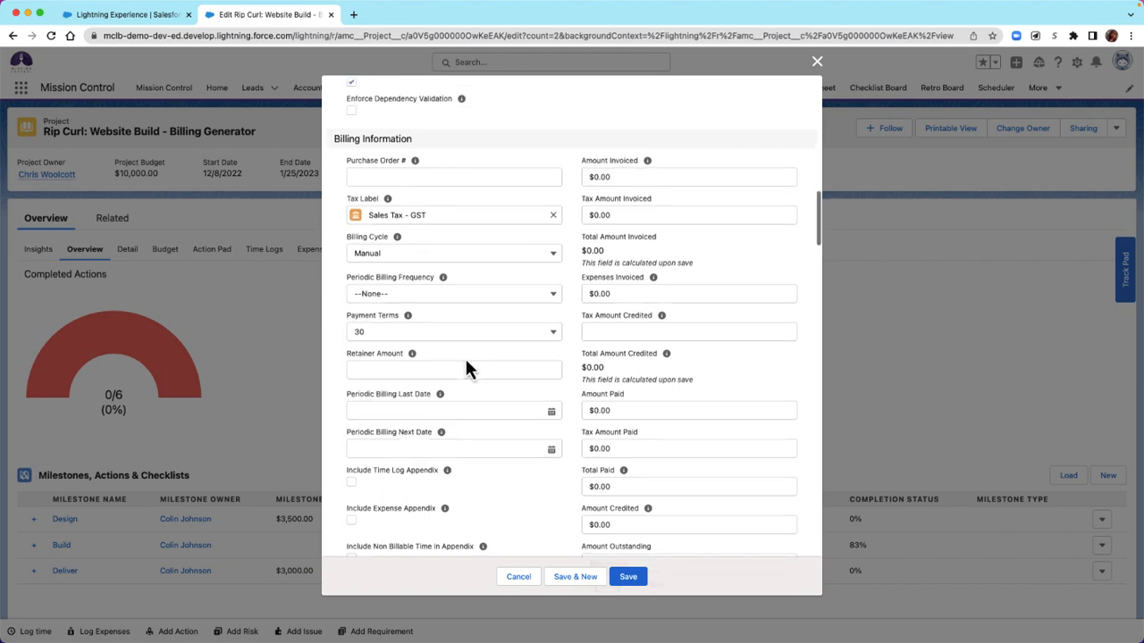
scroll(465, 357, down, 1)
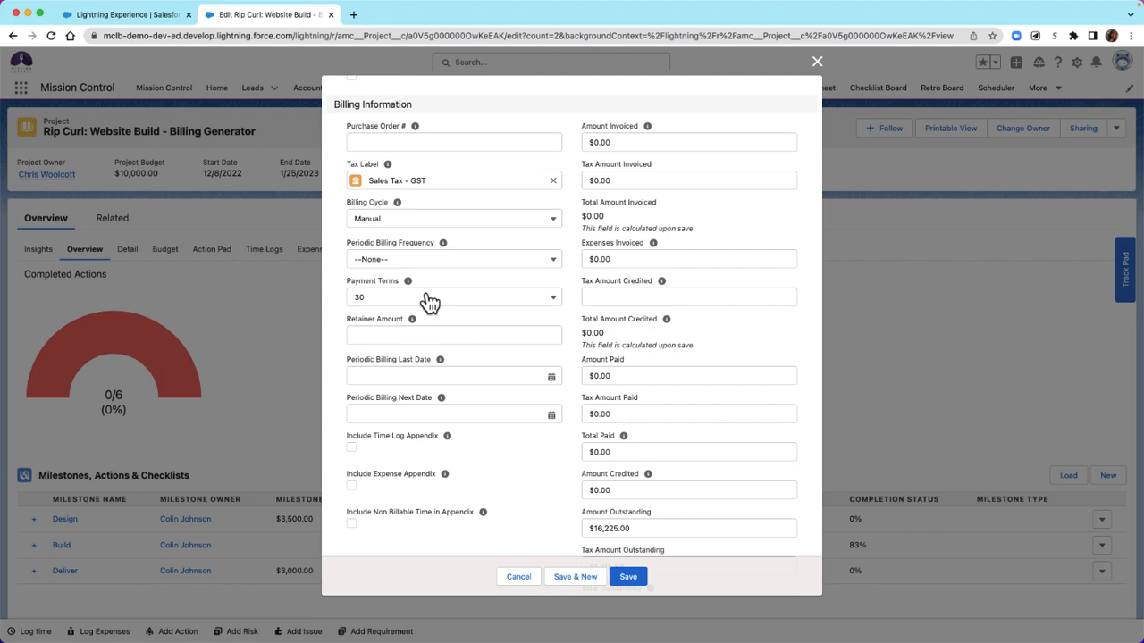
click(634, 576)
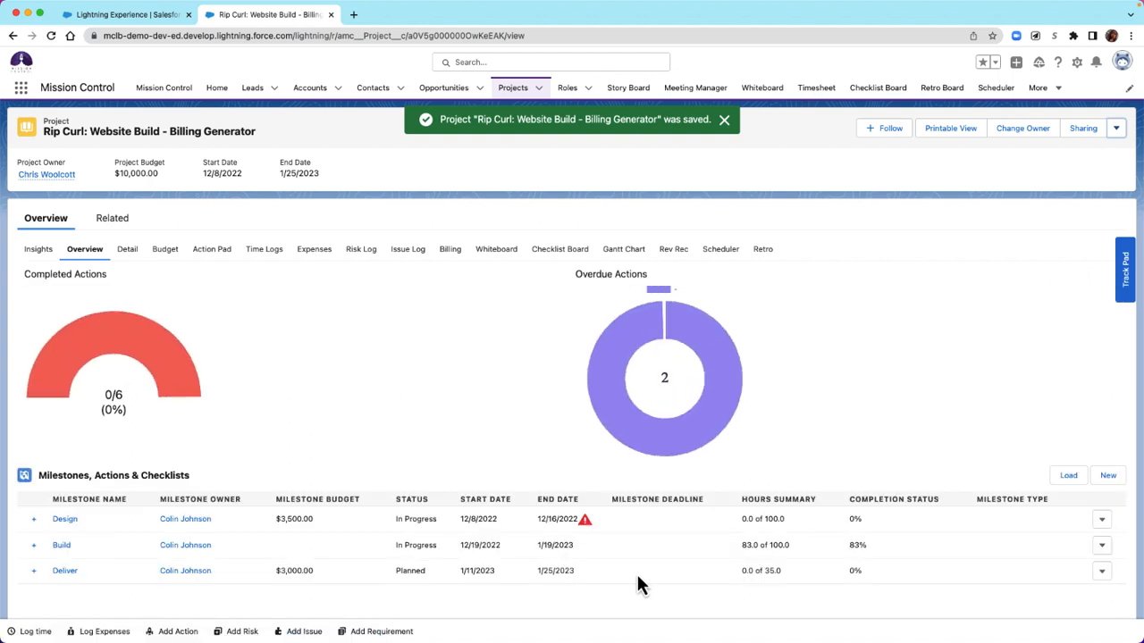
Step: Open the project's Create Milestones grid and check the Milestone Billing Type choices for Design, Build and Deliver
click(1117, 130)
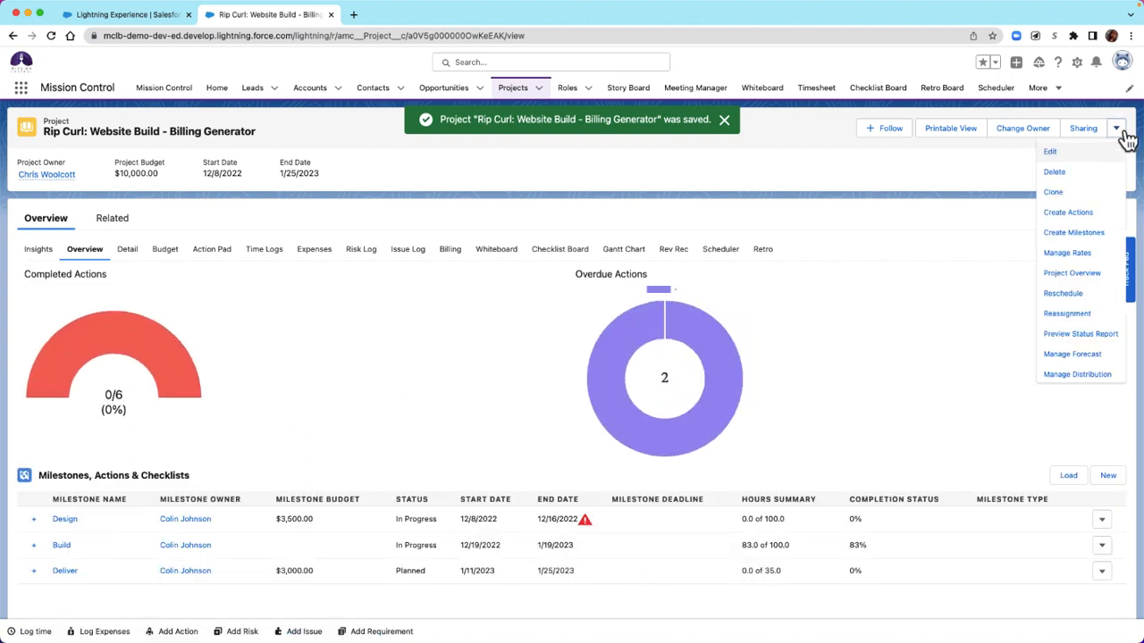
click(1078, 245)
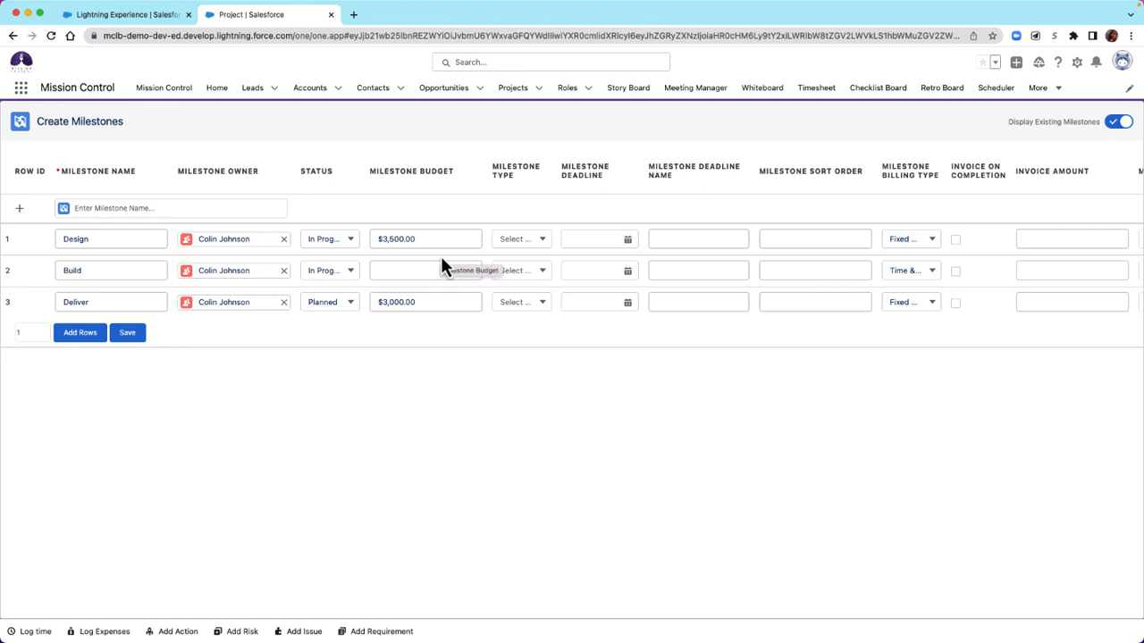
scroll(661, 257, right, 2)
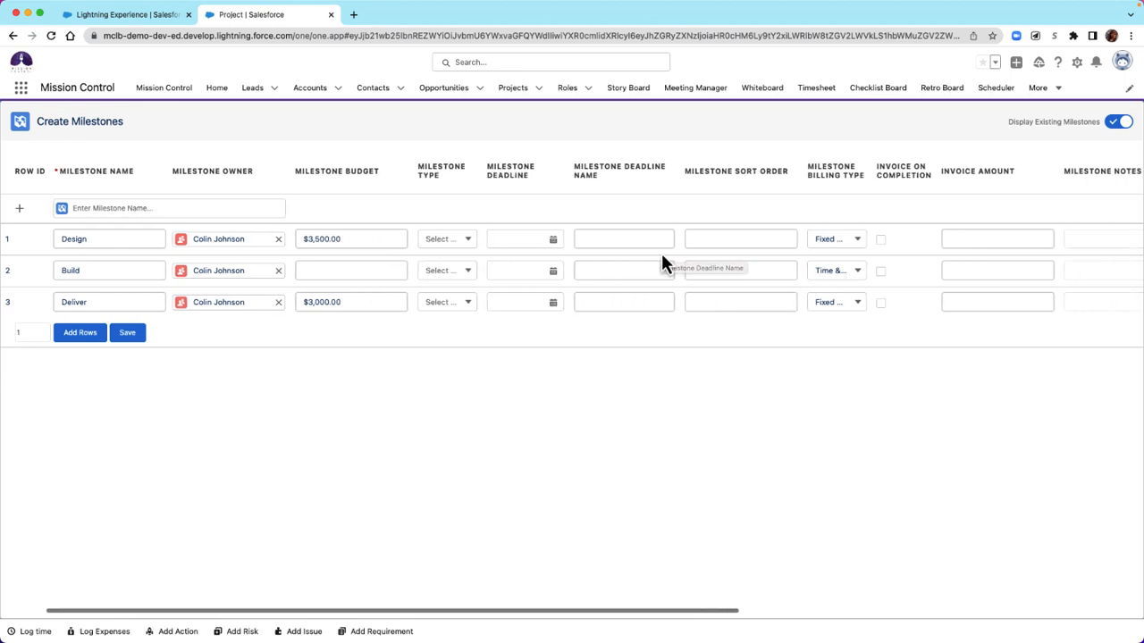
click(824, 248)
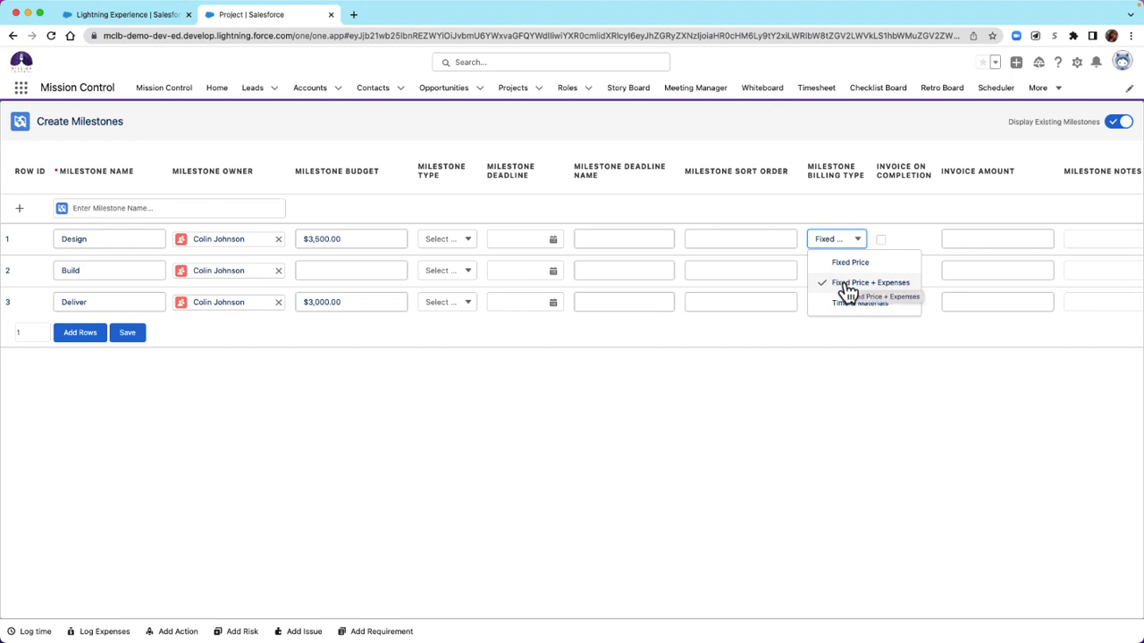
click(820, 343)
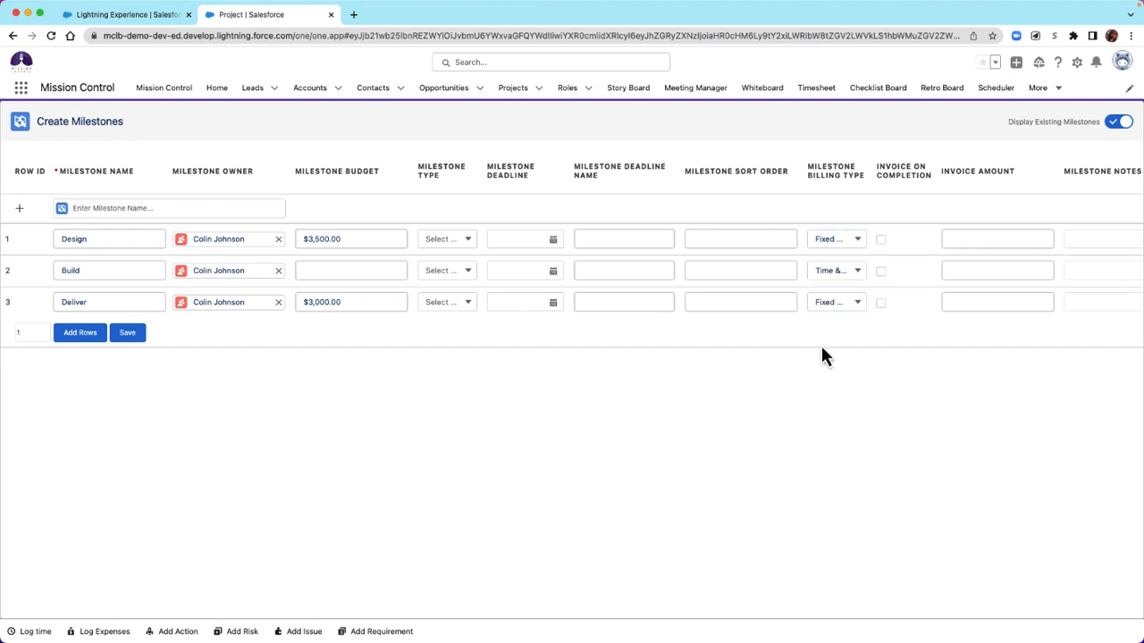
click(848, 282)
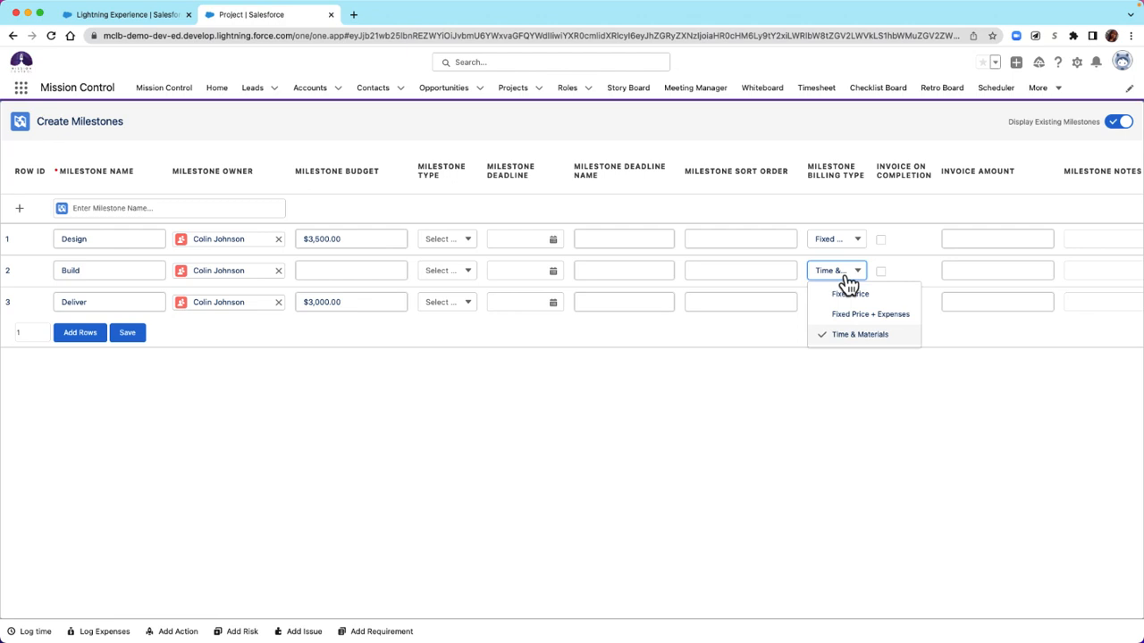
click(730, 347)
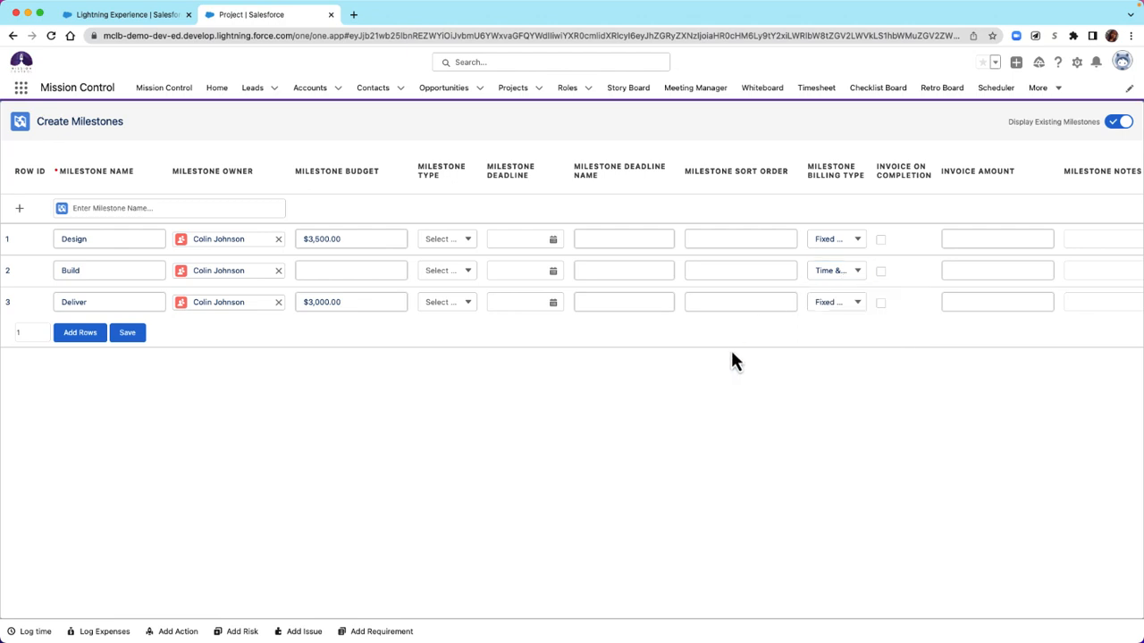
click(837, 304)
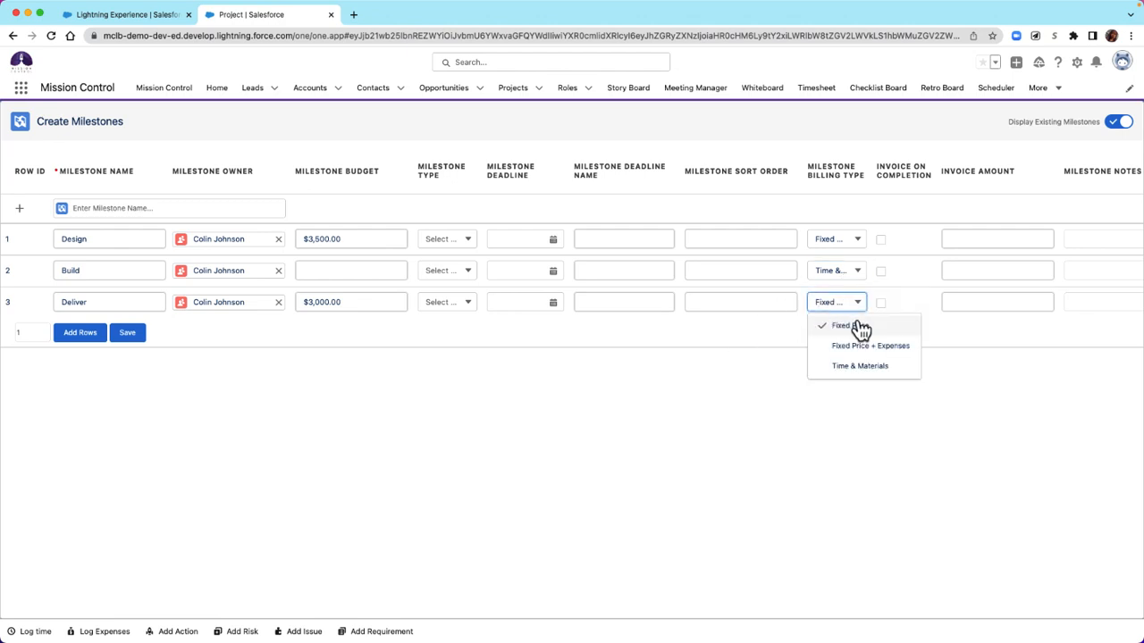
click(768, 340)
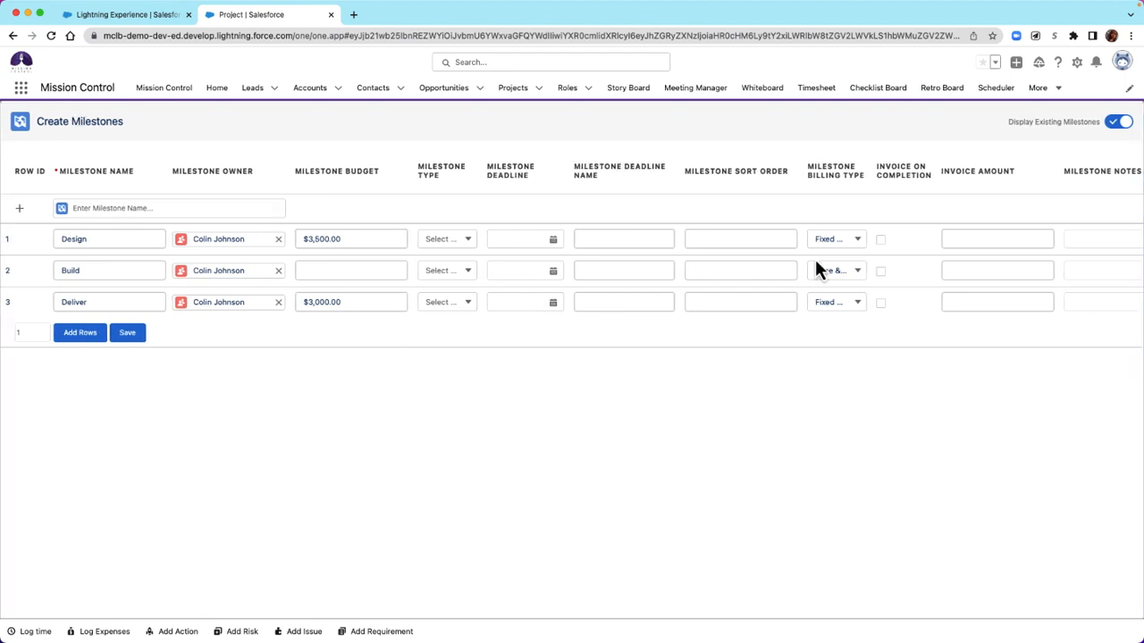
Step: Review the remaining milestone columns, including notes and exclusion options, and save the milestones
scroll(858, 259, right, 5)
scroll(876, 257, right, 5)
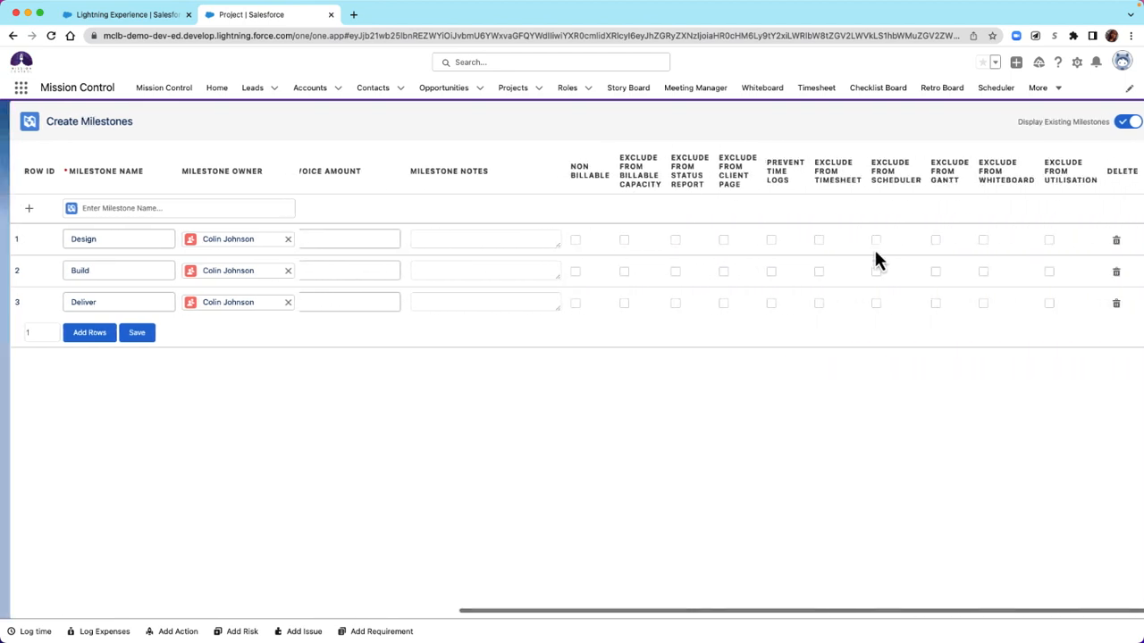
scroll(875, 248, left, 10)
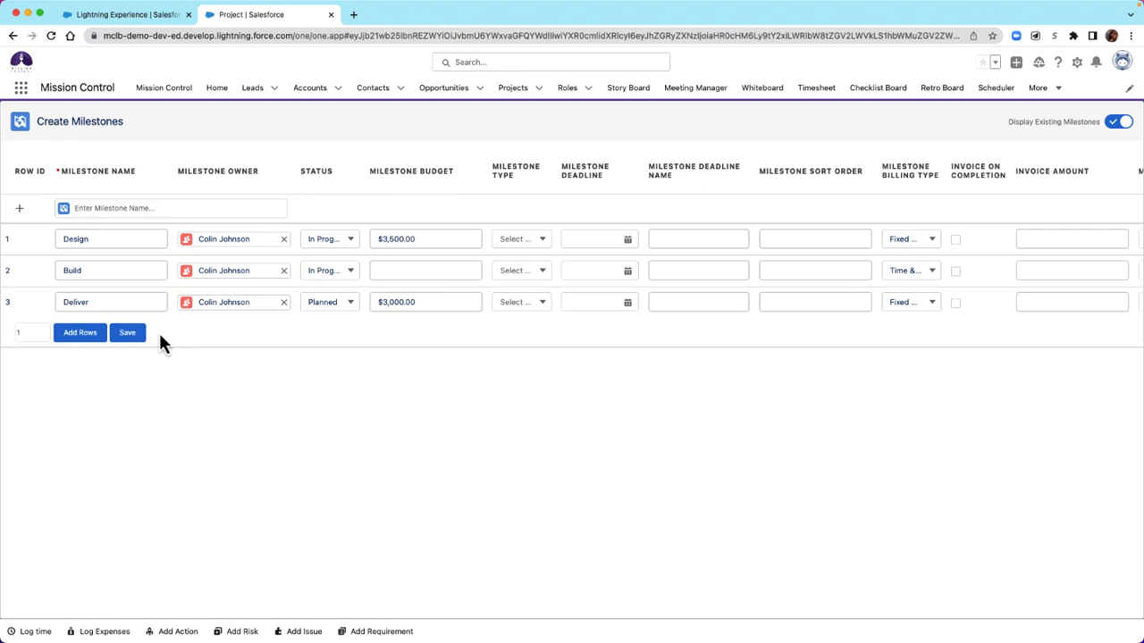
click(128, 333)
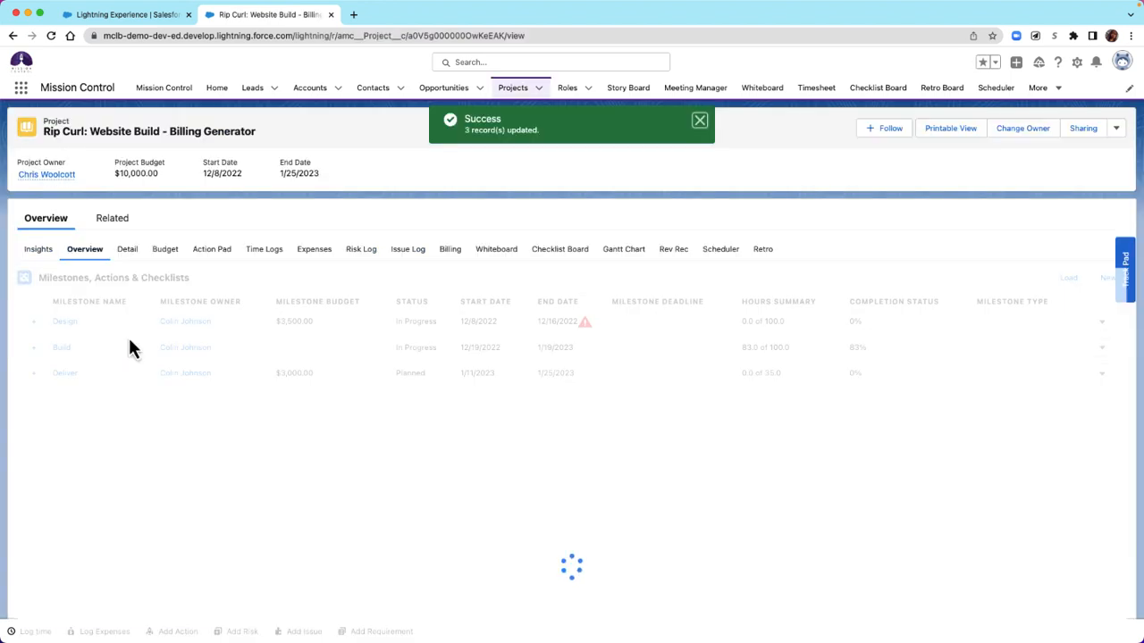
Step: Start generating a billing event from the project's Billing section, and check the Type and Status options while keeping Invoice and Draft
click(448, 254)
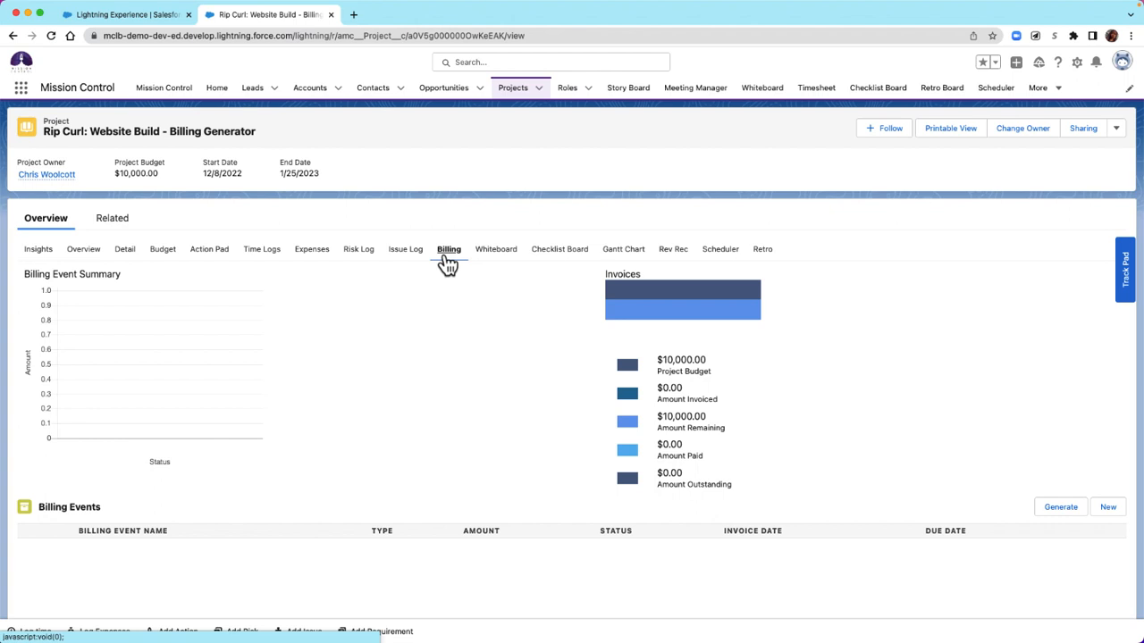
click(1060, 513)
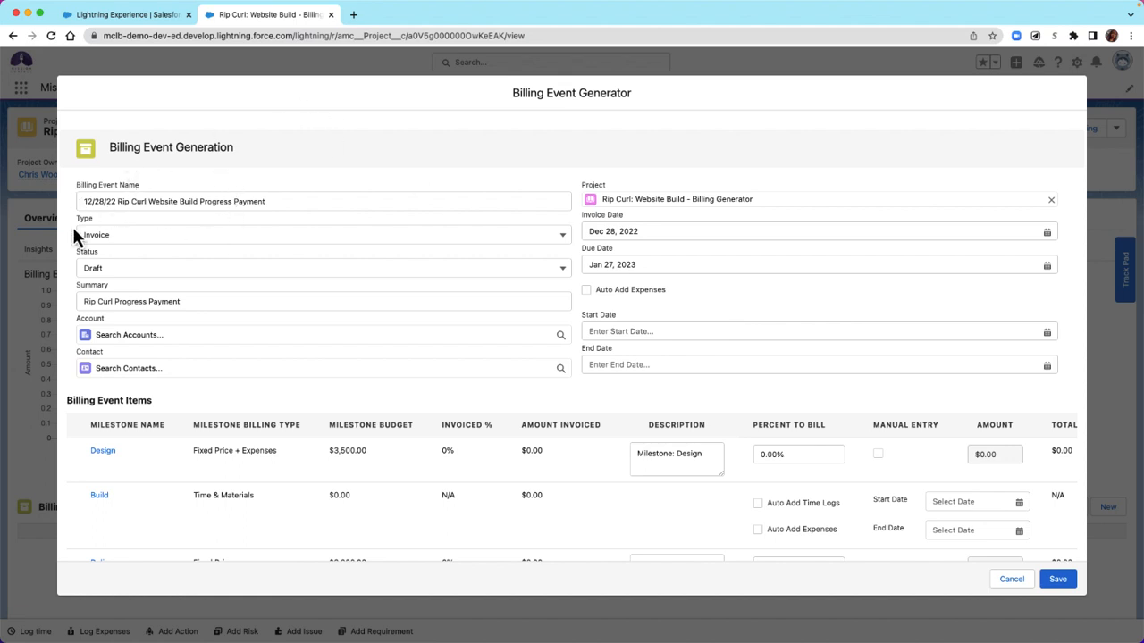
click(121, 250)
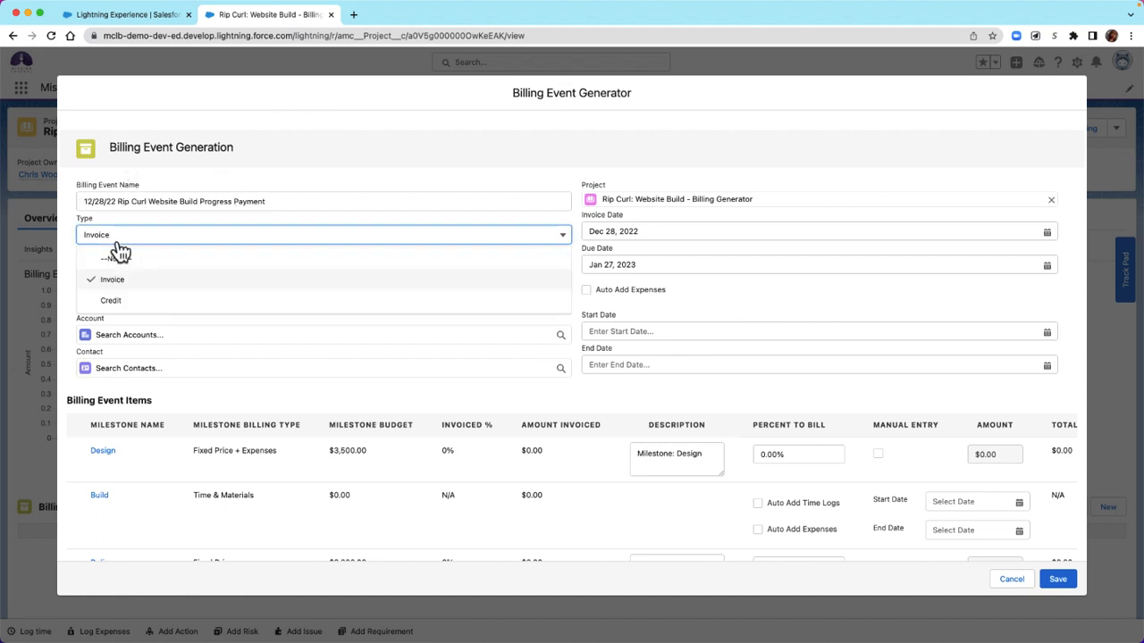
click(117, 250)
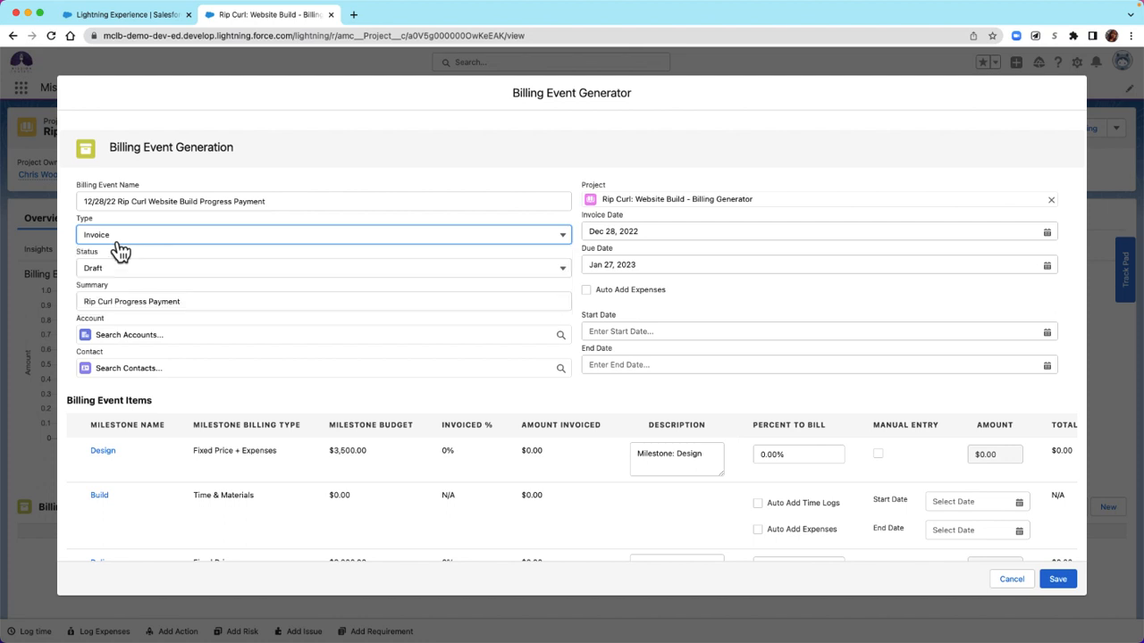
click(102, 272)
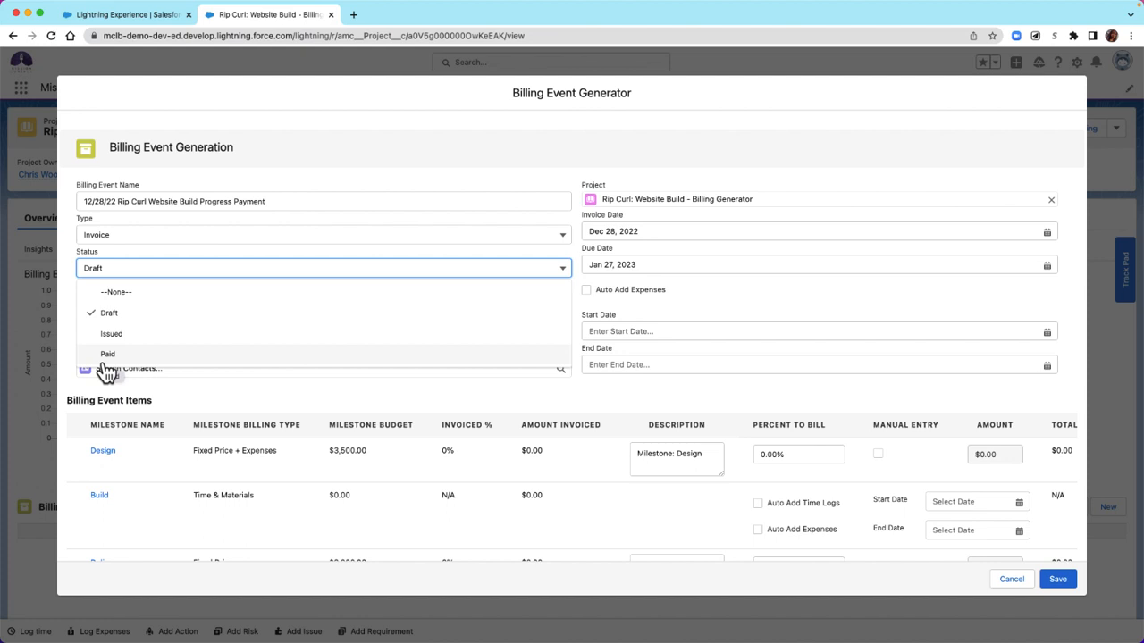
click(643, 328)
click(689, 317)
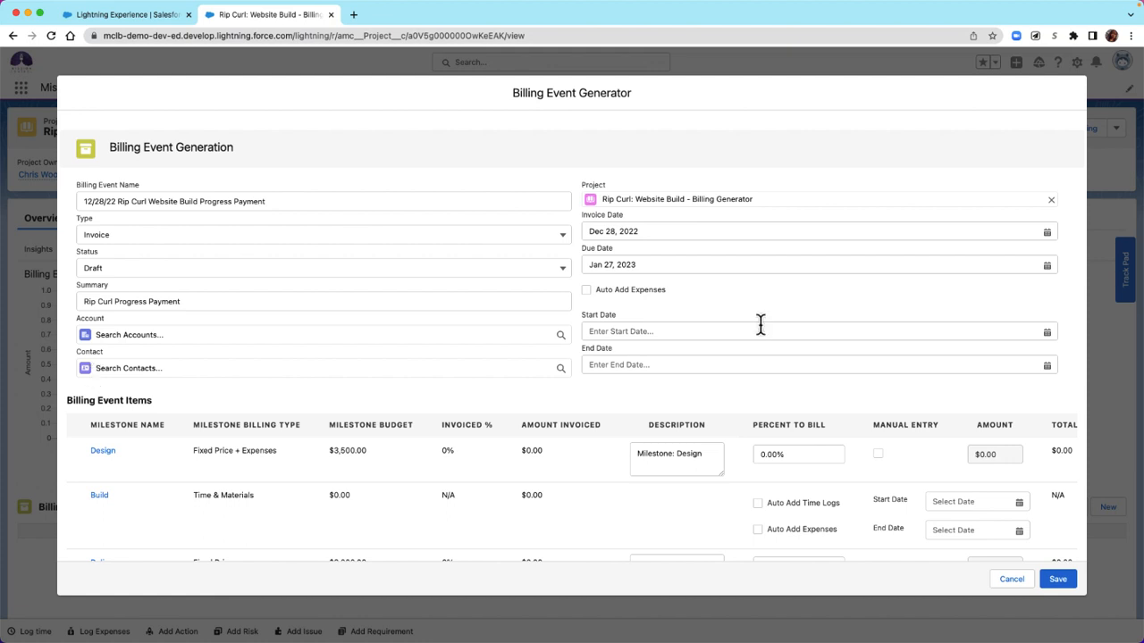
Step: Enable Auto Add Expenses for the billing event and set the Design milestone's Percent to Bill to 50%
click(586, 291)
scroll(601, 373, down, 1)
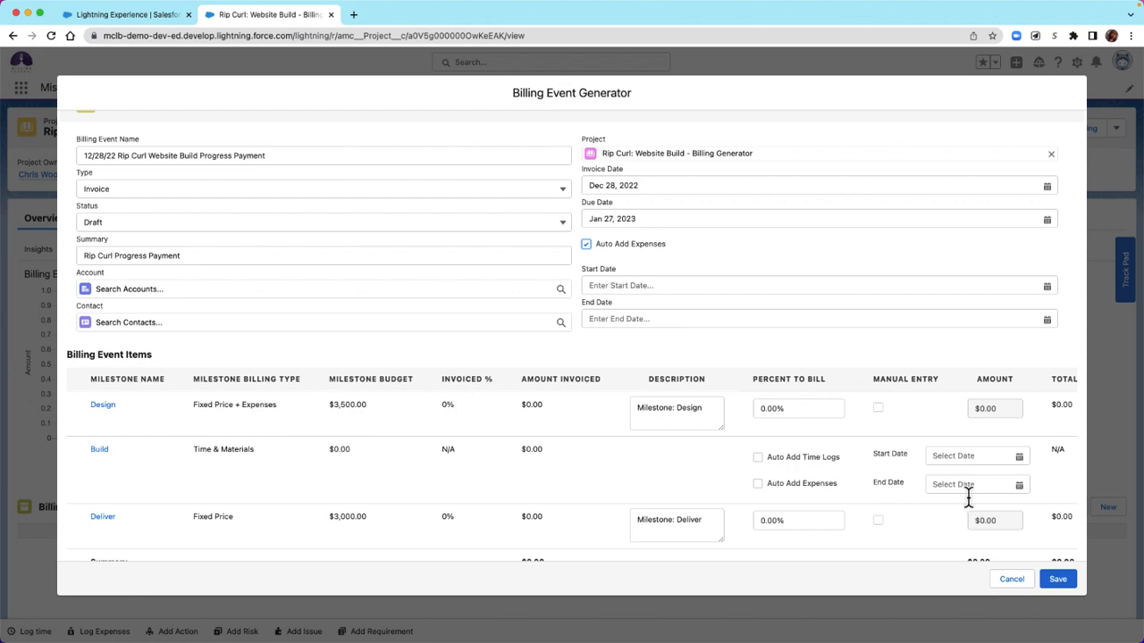
click(816, 413)
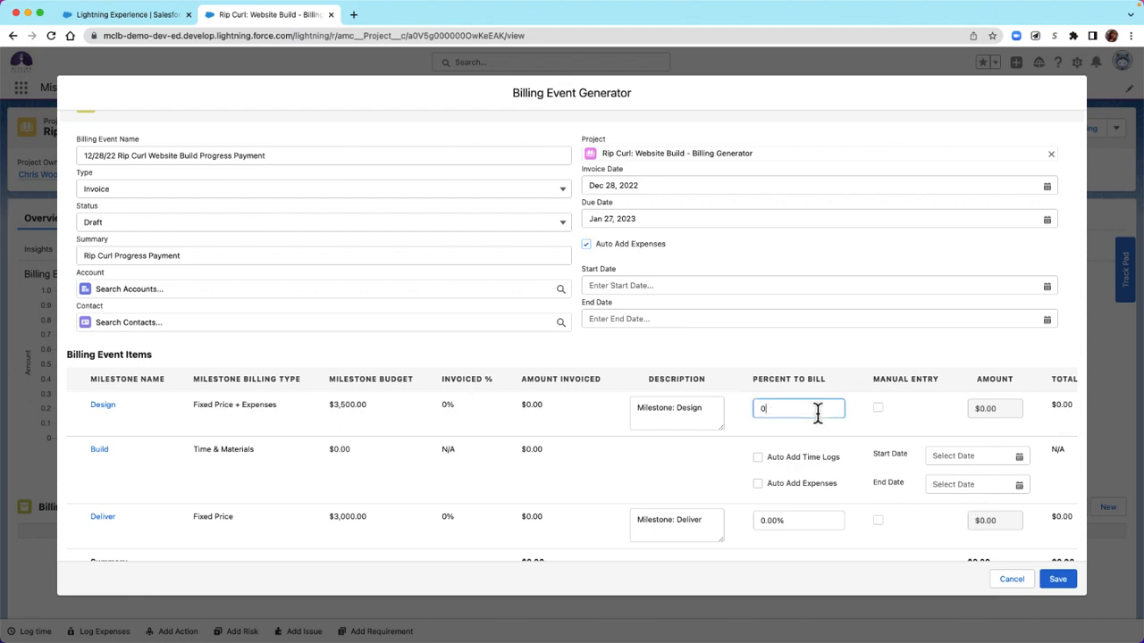
key(BackSpace)
text(50)
click(854, 425)
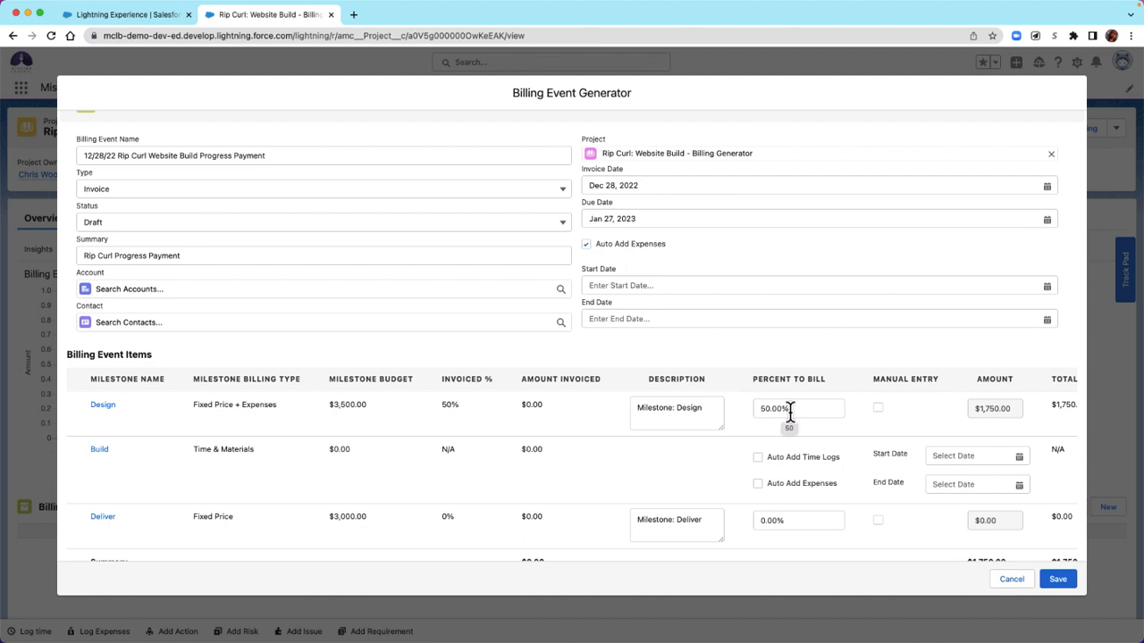
scroll(984, 410, right, 2)
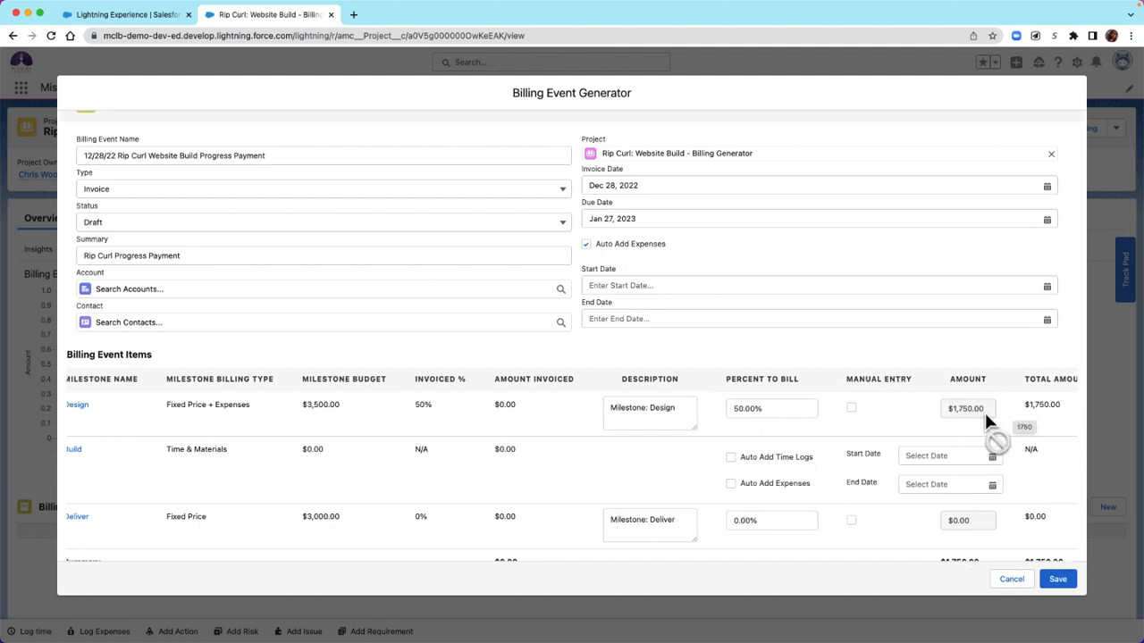
scroll(984, 410, right, 2)
scroll(697, 429, left, 4)
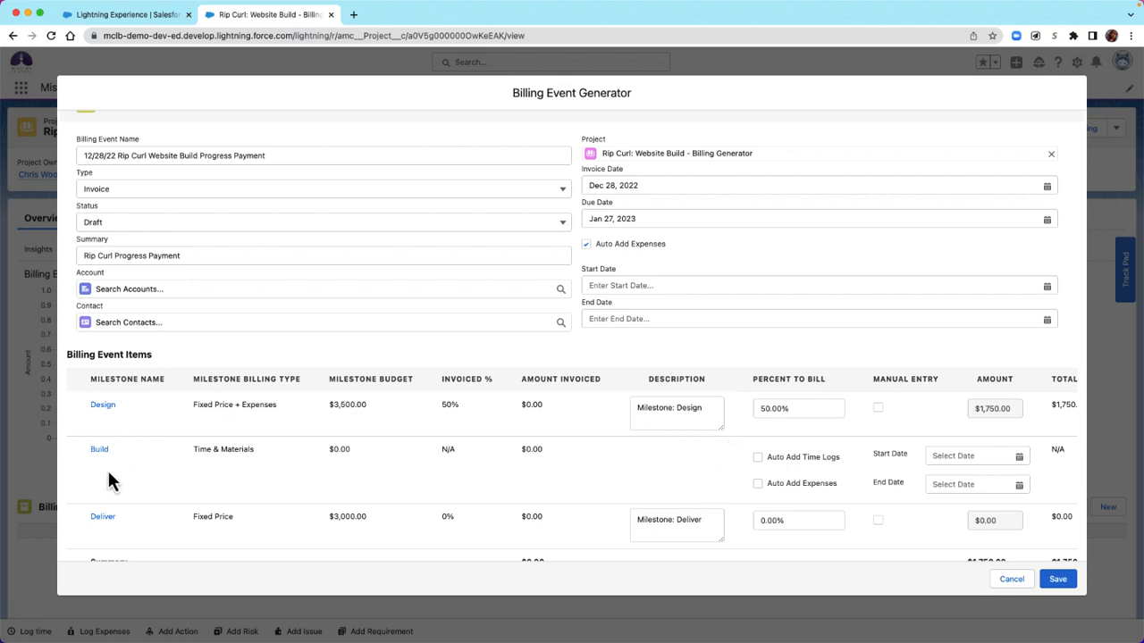
Step: Enable Auto Add Time Logs and Auto Add Expenses for the Build milestone, and review the Deliver milestone's billing row
scroll(108, 474, down, 2)
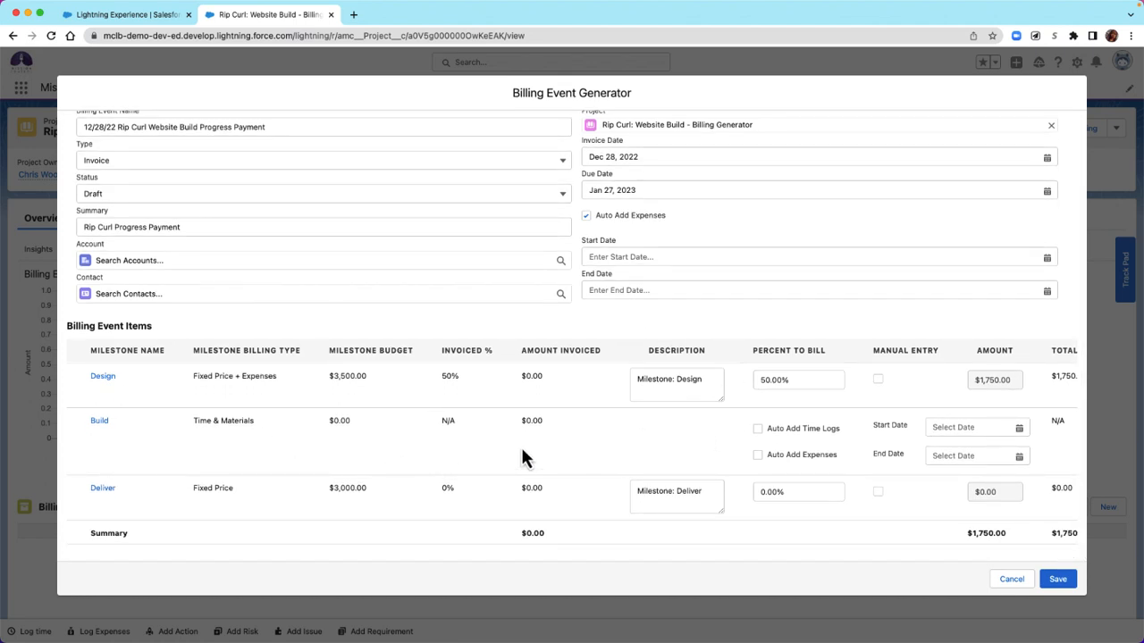
scroll(674, 460, right, 2)
scroll(673, 459, right, 1)
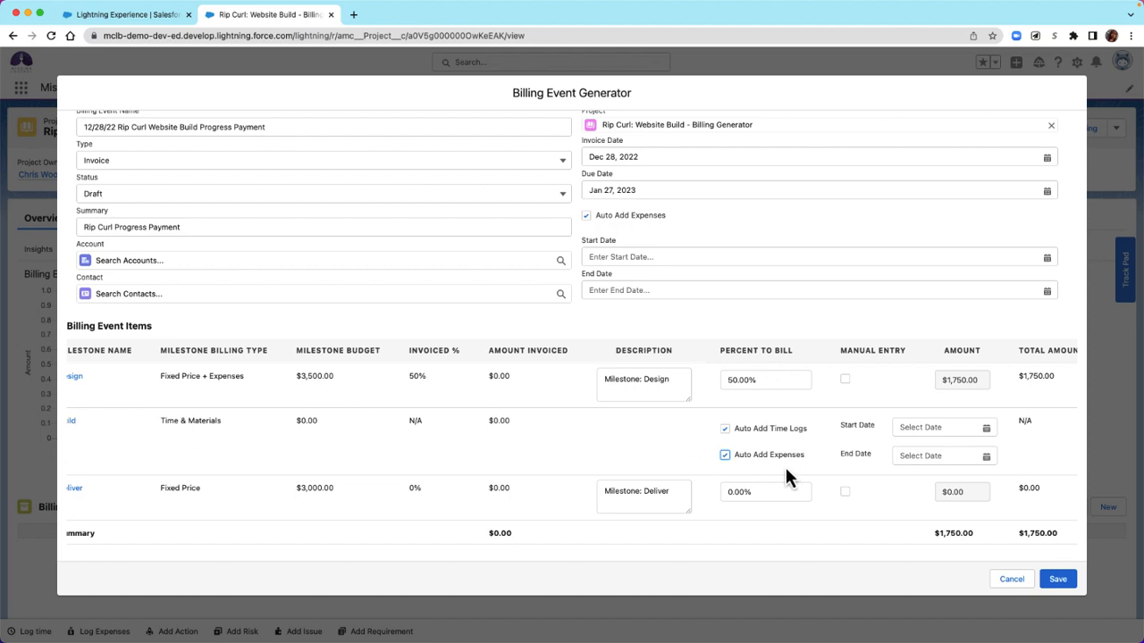
scroll(940, 417, right, 3)
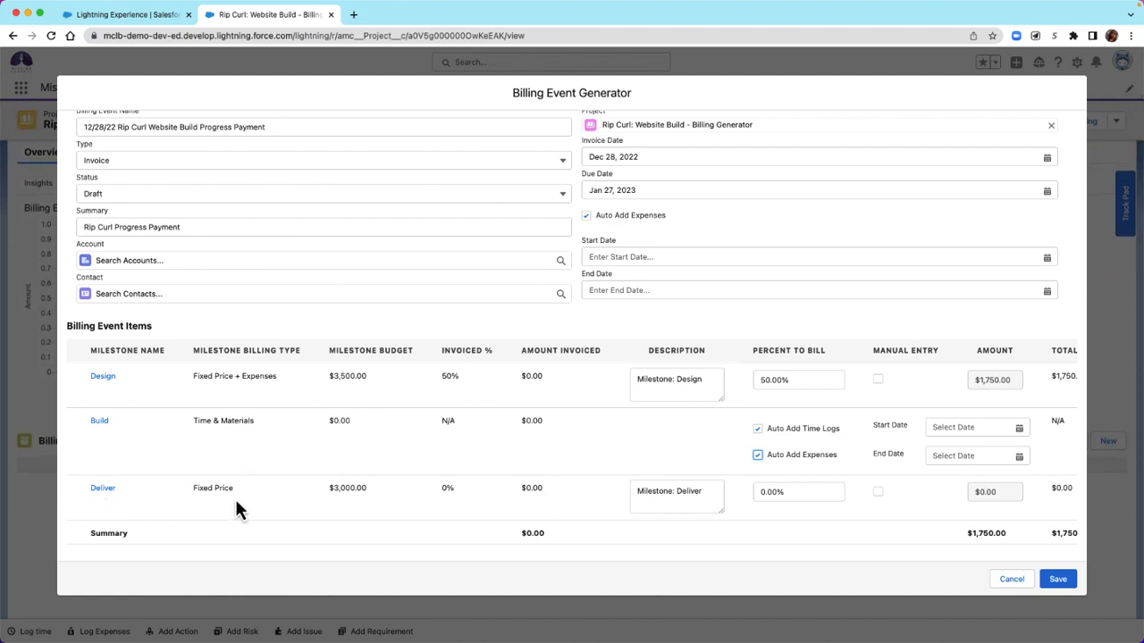
scroll(361, 509, right, 3)
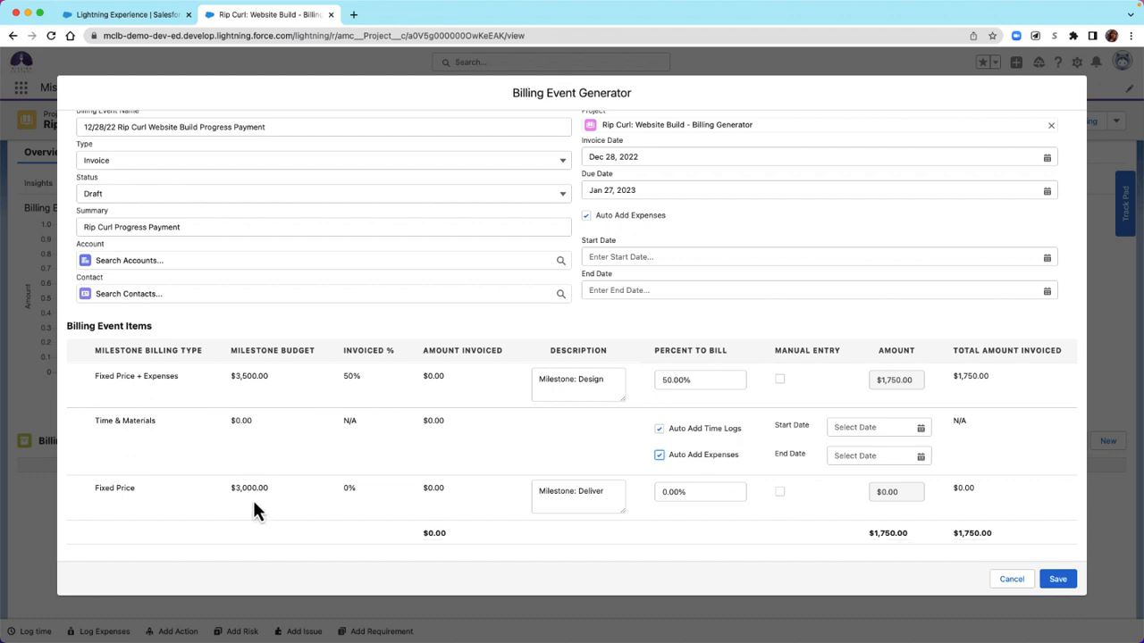
Step: Enable Manual Entry for the Deliver milestone, set its Amount to $2,000.00, and save the billing event
scroll(254, 503, right, 1)
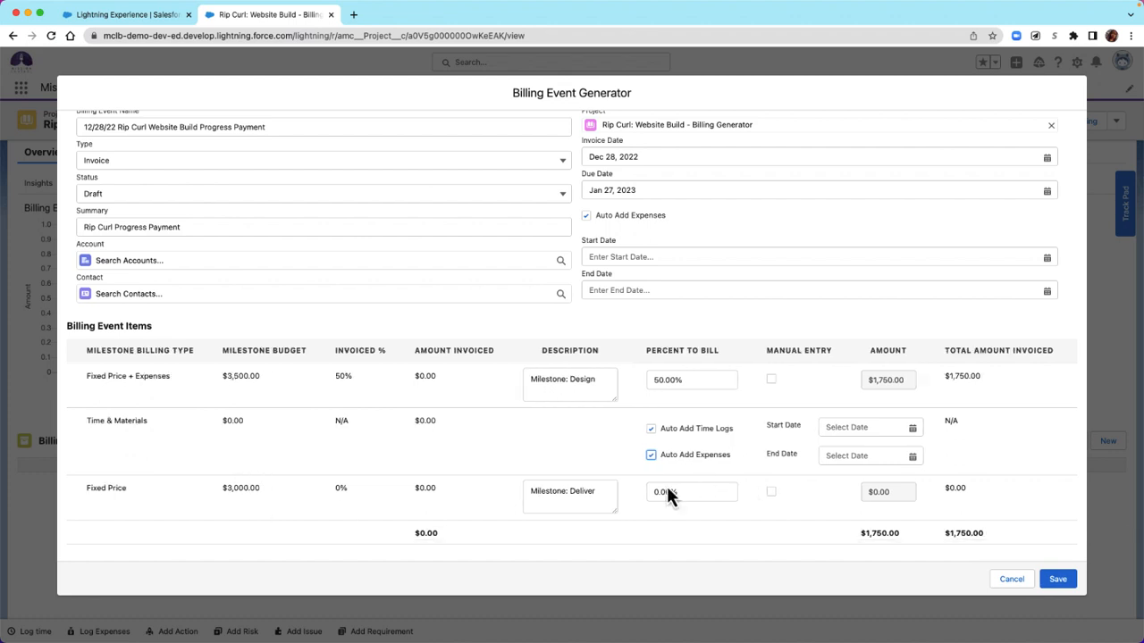
click(774, 492)
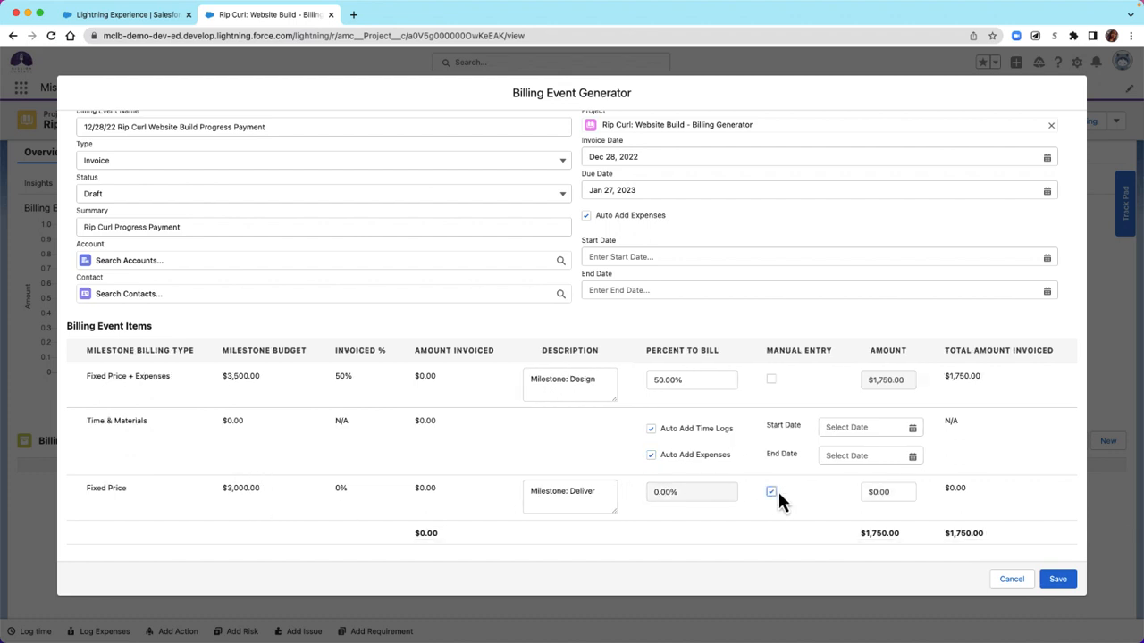
click(887, 491)
text(2000)
key(Tab)
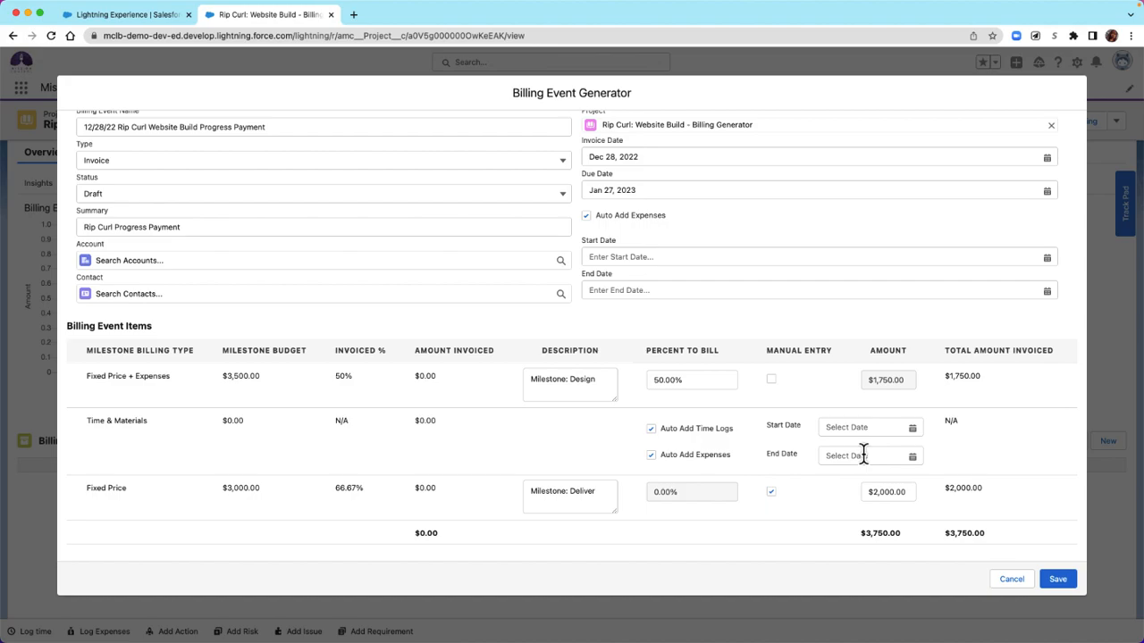
click(1054, 581)
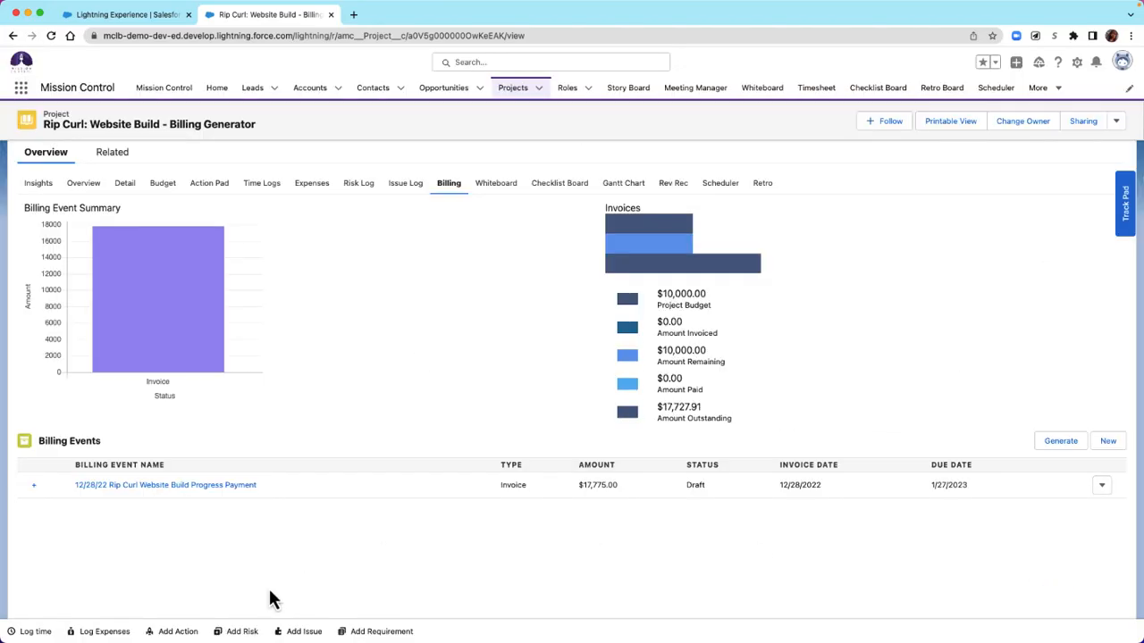
Step: Open the 12/28/22 Rip Curl Website Build Progress Payment billing event and review its details, financial information and Tax Rate description
click(192, 486)
scroll(237, 339, down, 1)
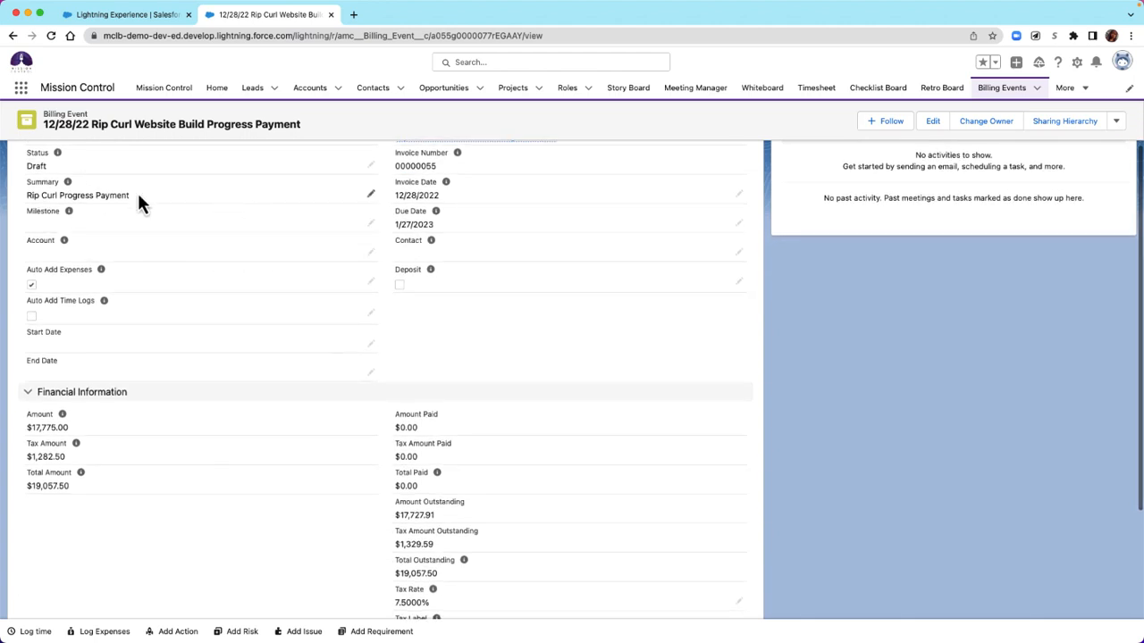
scroll(182, 278, up, 2)
scroll(212, 386, down, 5)
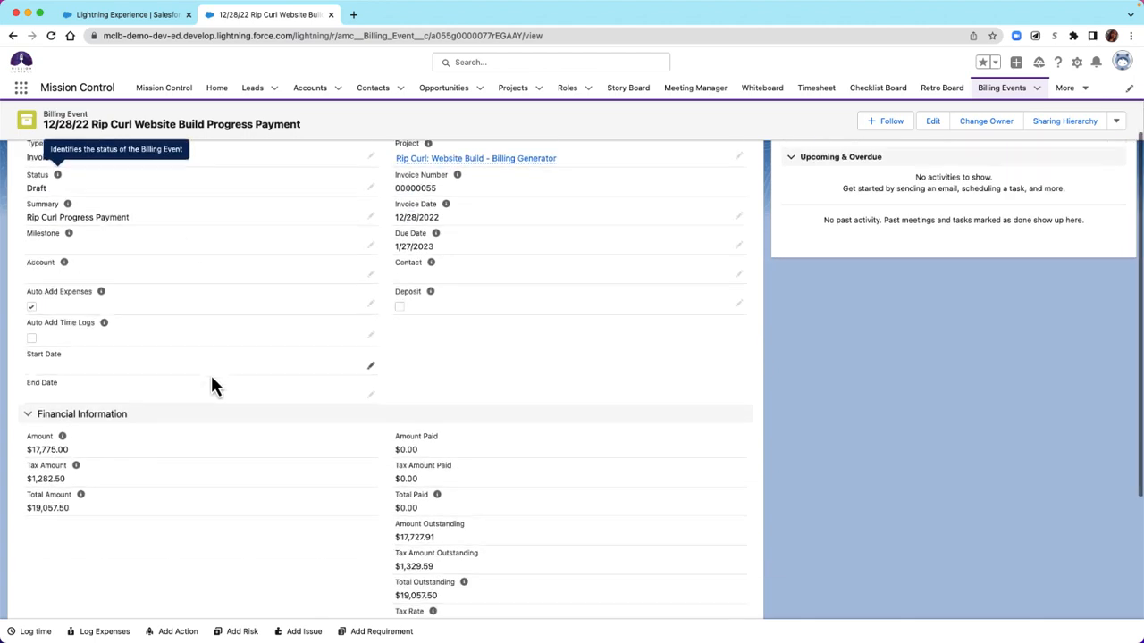
scroll(212, 386, down, 1)
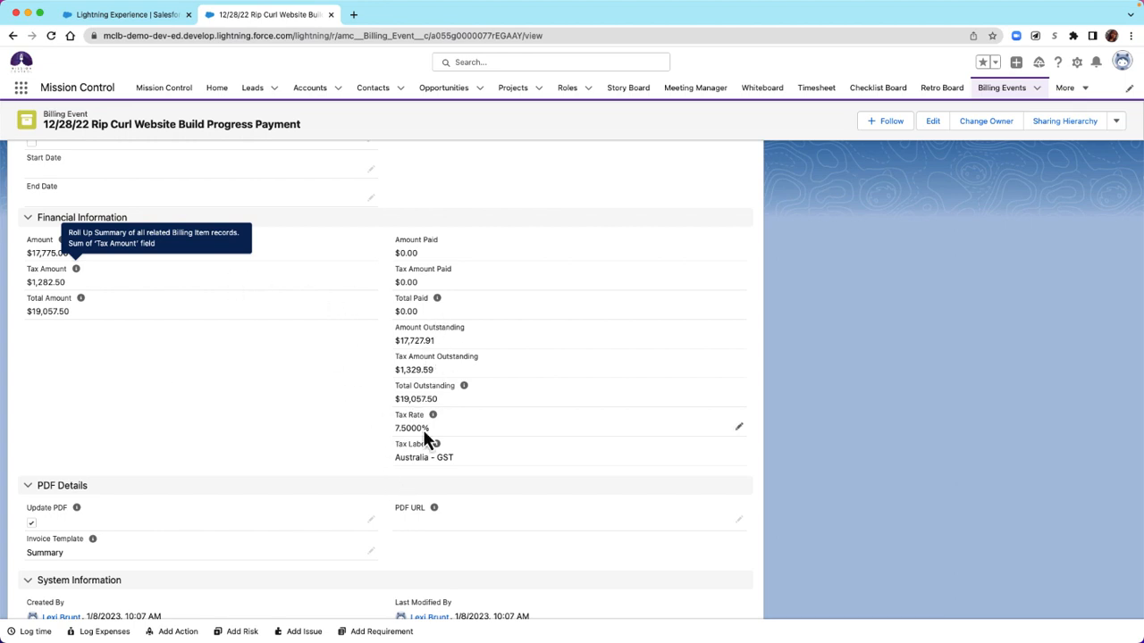
mouse_move(432, 416)
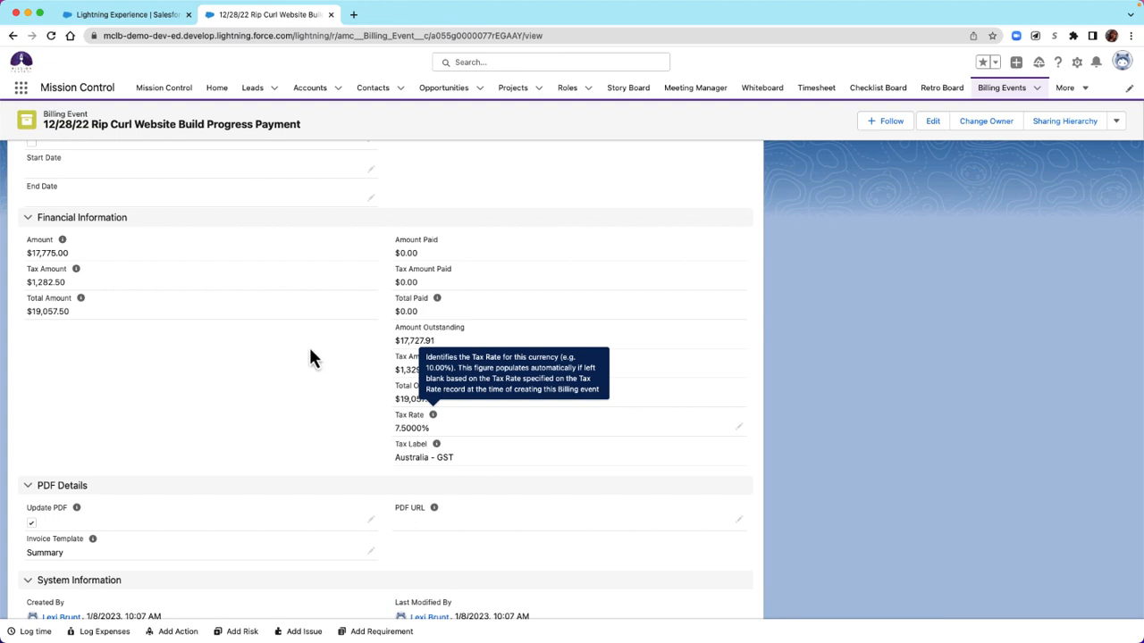
scroll(311, 420, up, 5)
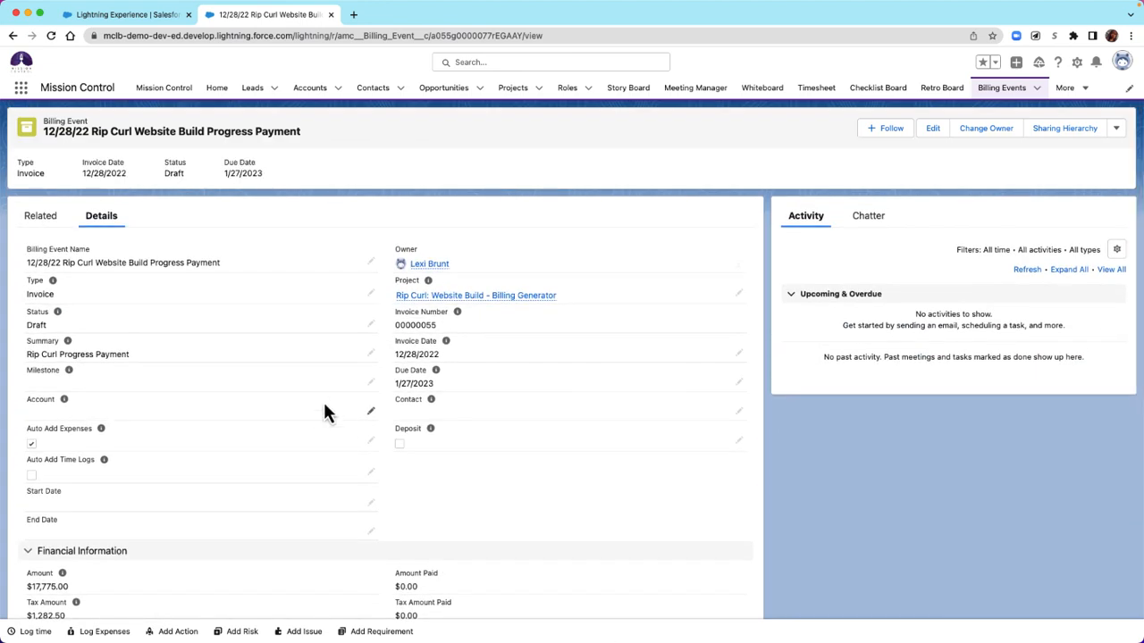
Step: Examine the full list of Billing Event Items with their amounts and tax applicability, and return to the billing event
click(32, 231)
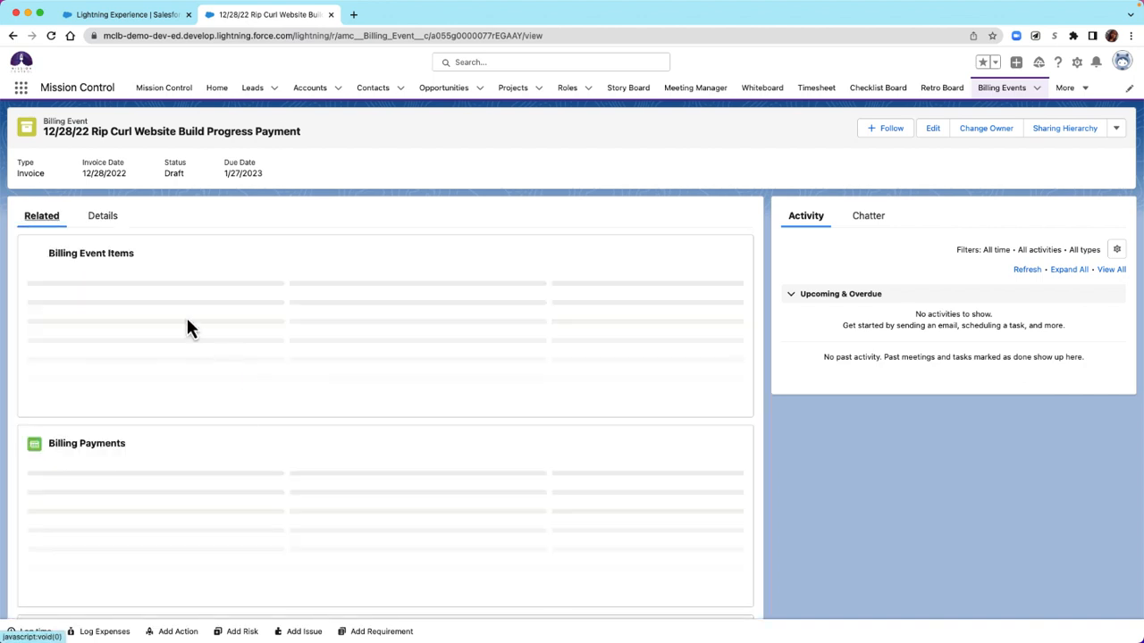
click(387, 431)
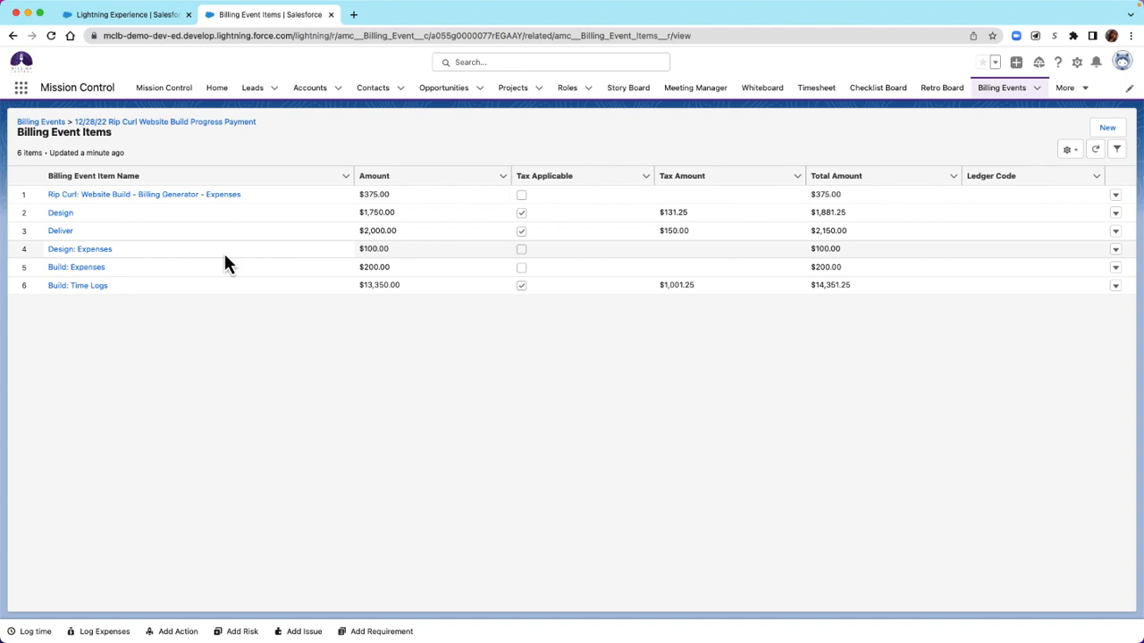
click(90, 122)
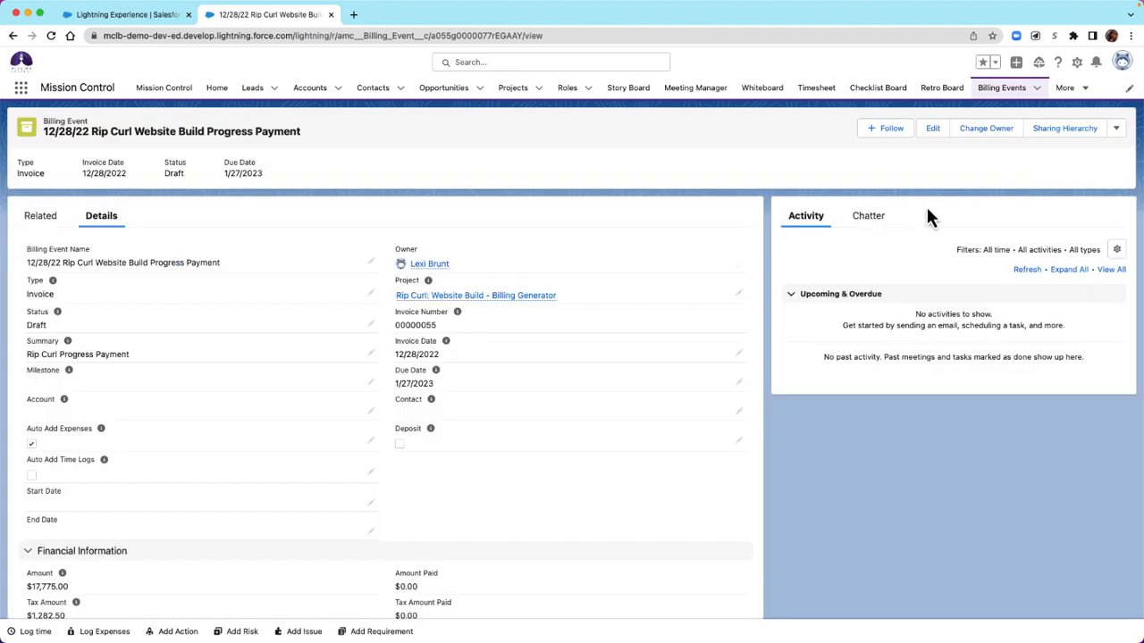
Step: View the billing event's invoice PDF, examine its line items and totals, and return to the billing event
click(1117, 131)
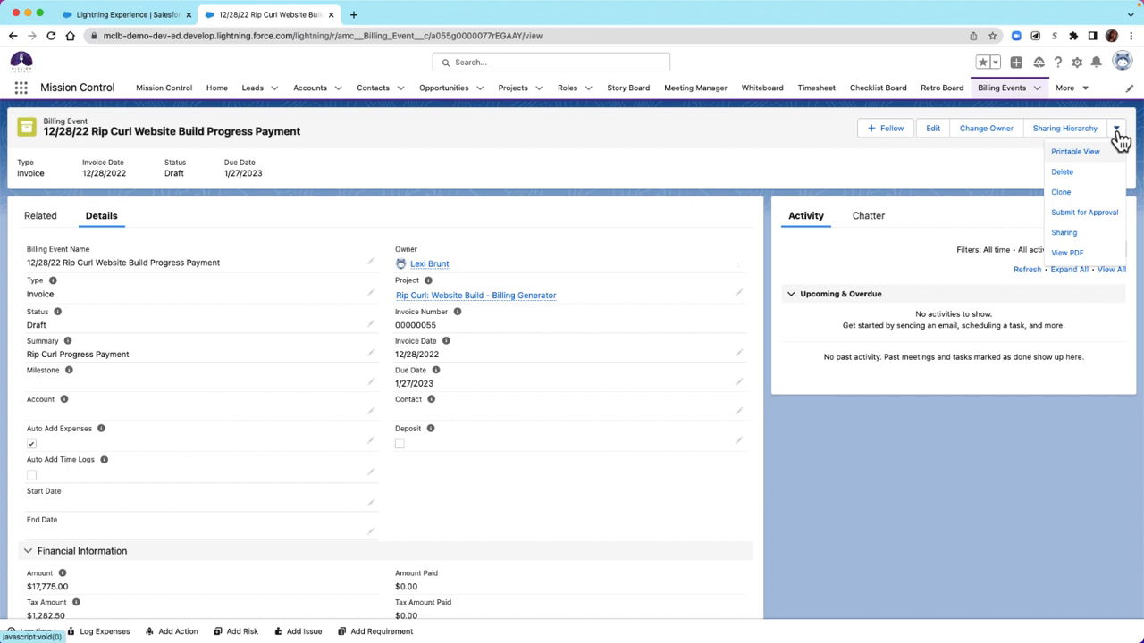
click(1090, 255)
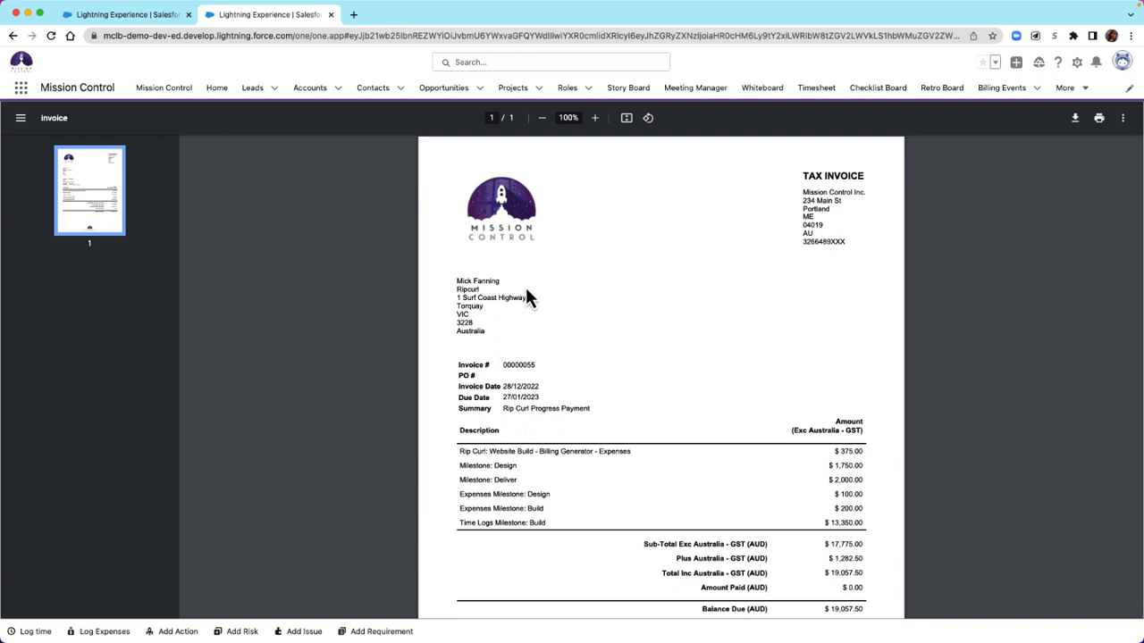
scroll(526, 297, down, 3)
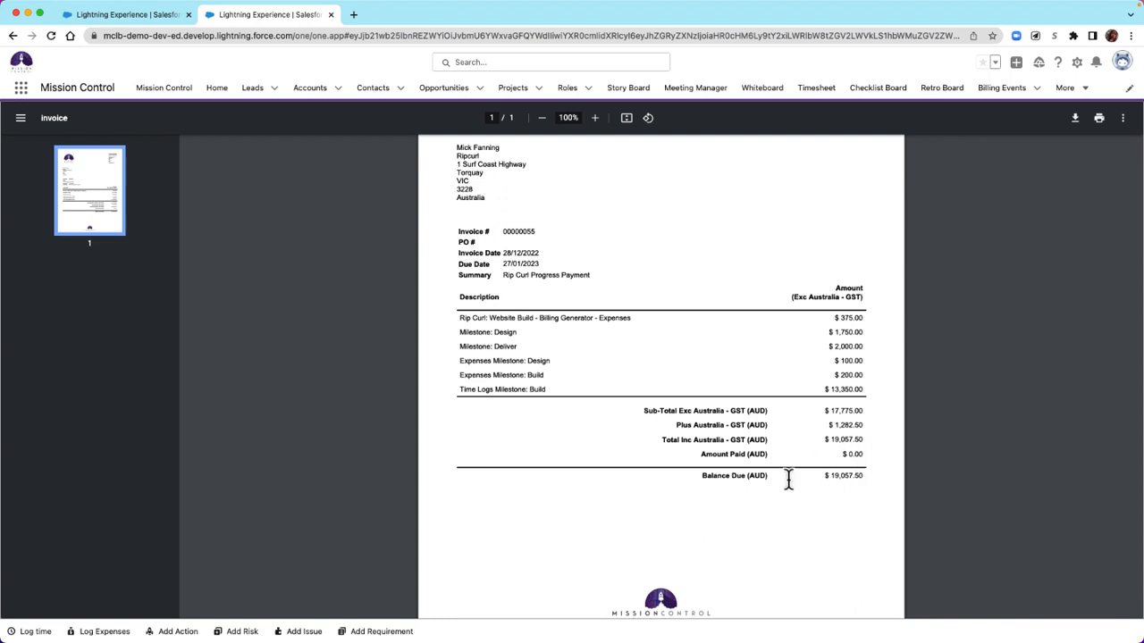
scroll(871, 480, down, 1)
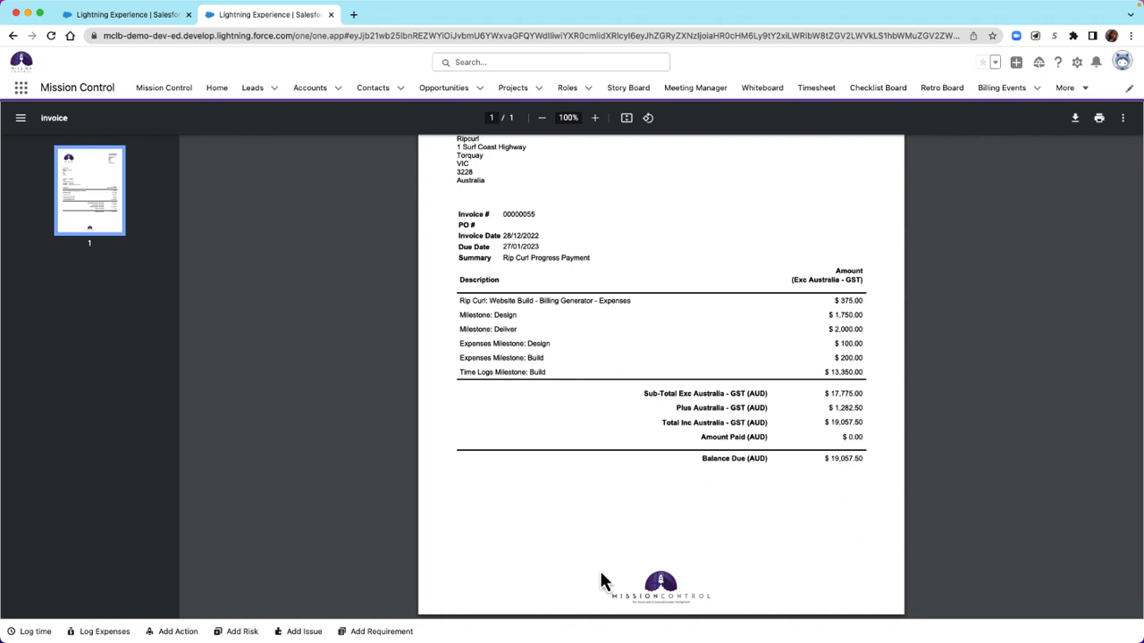
scroll(600, 582, up, 3)
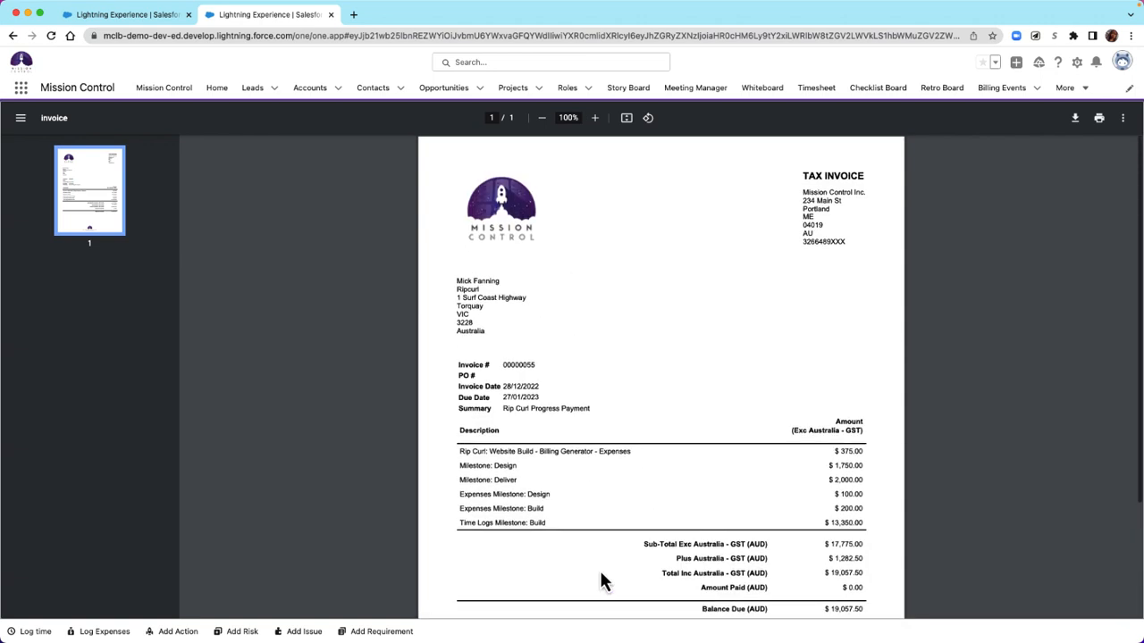
click(13, 36)
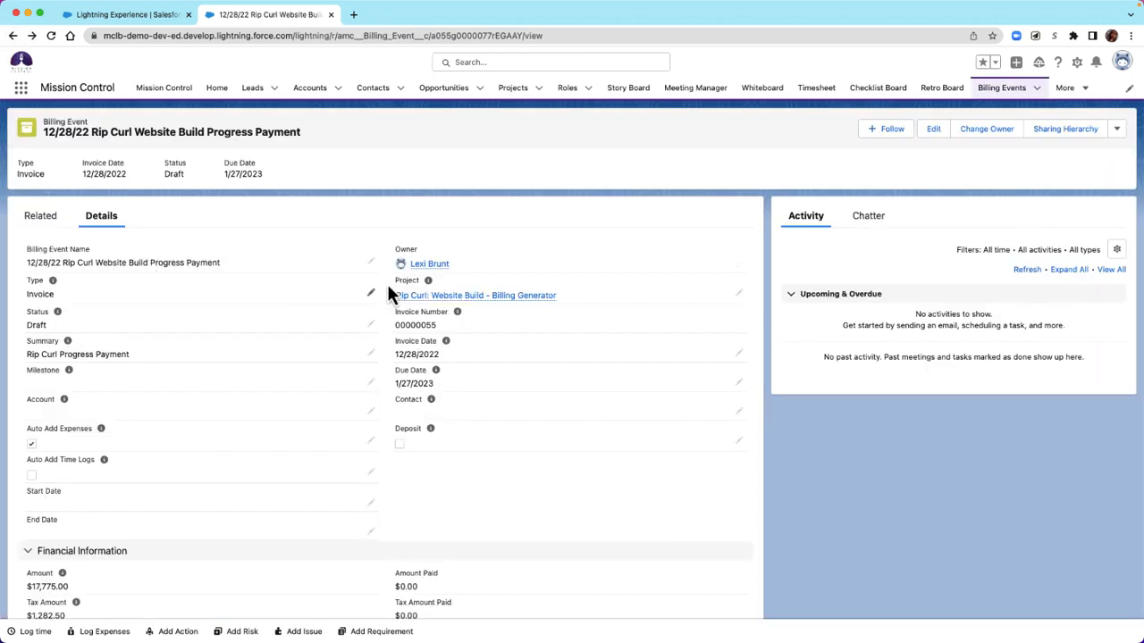
Step: Edit the related project to enable Include Time Log Appendix and Include Expense Appendix, and save it
click(420, 296)
click(1116, 128)
click(1080, 157)
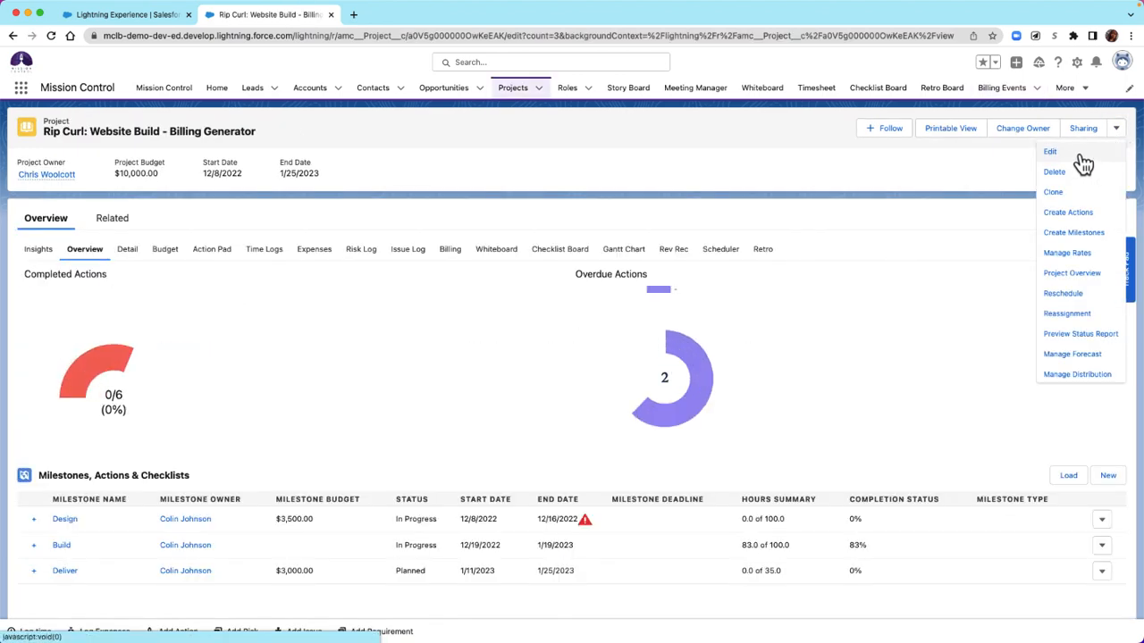
scroll(418, 441, down, 15)
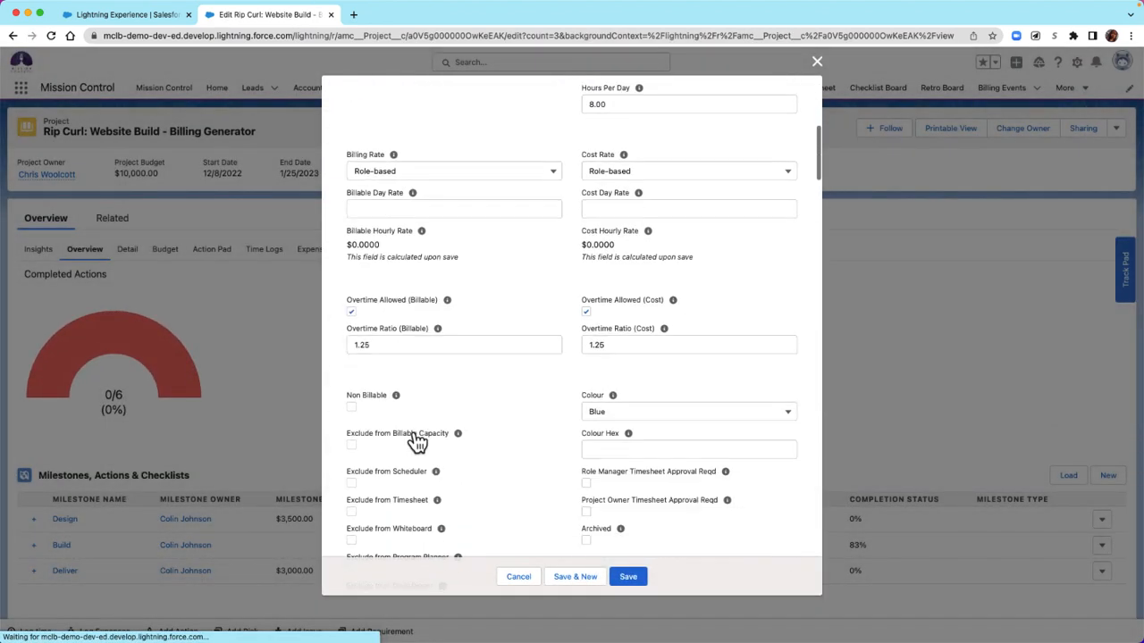
click(350, 308)
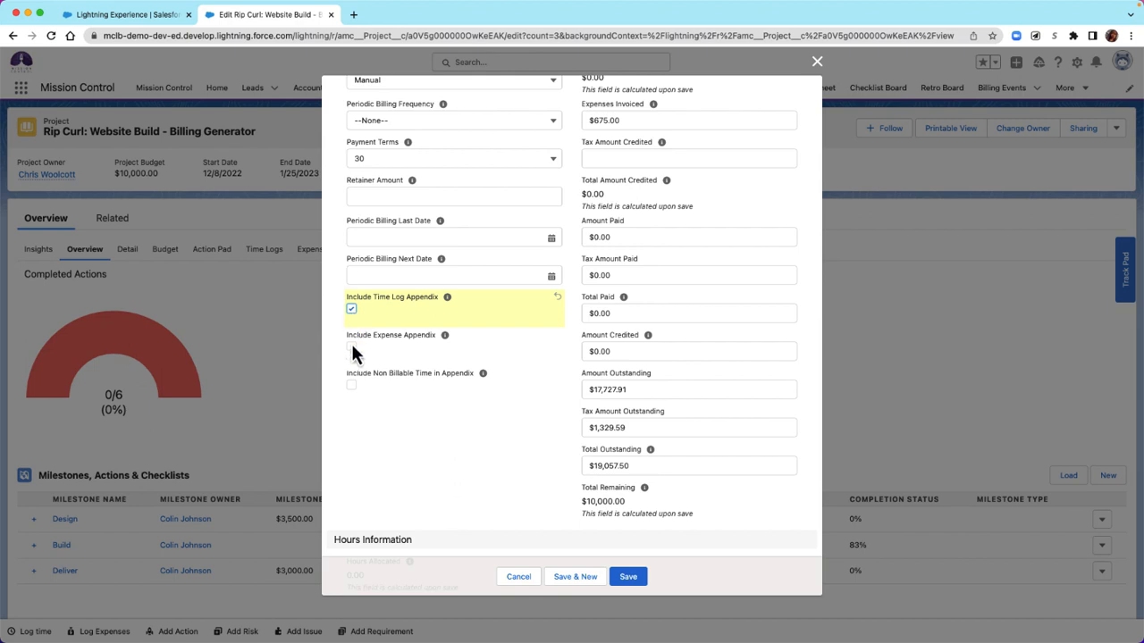
click(352, 348)
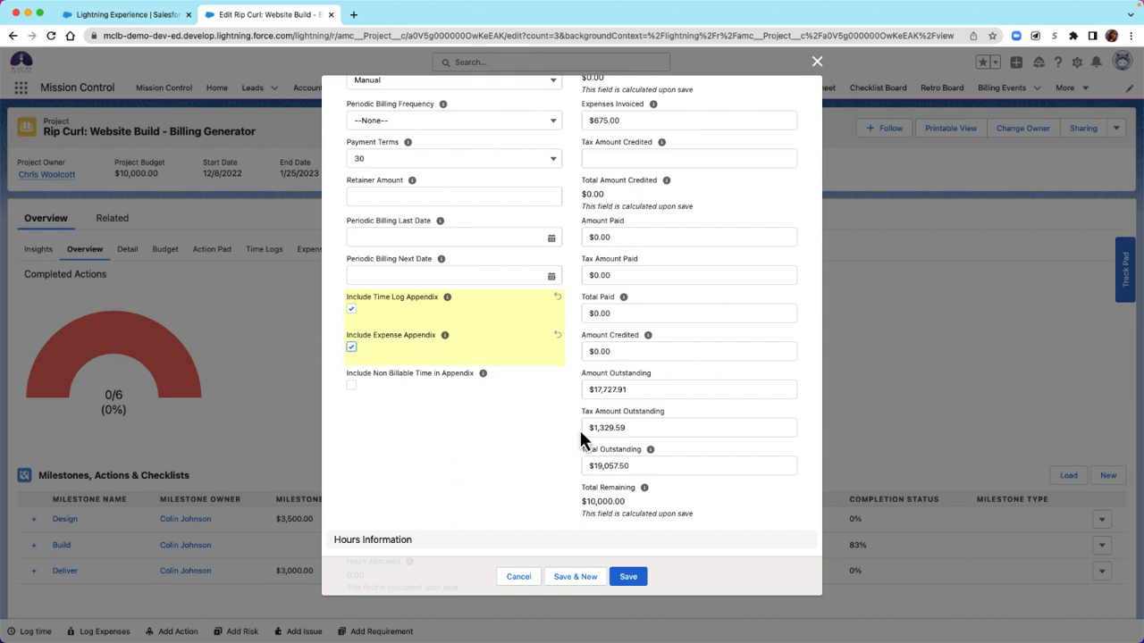
click(628, 576)
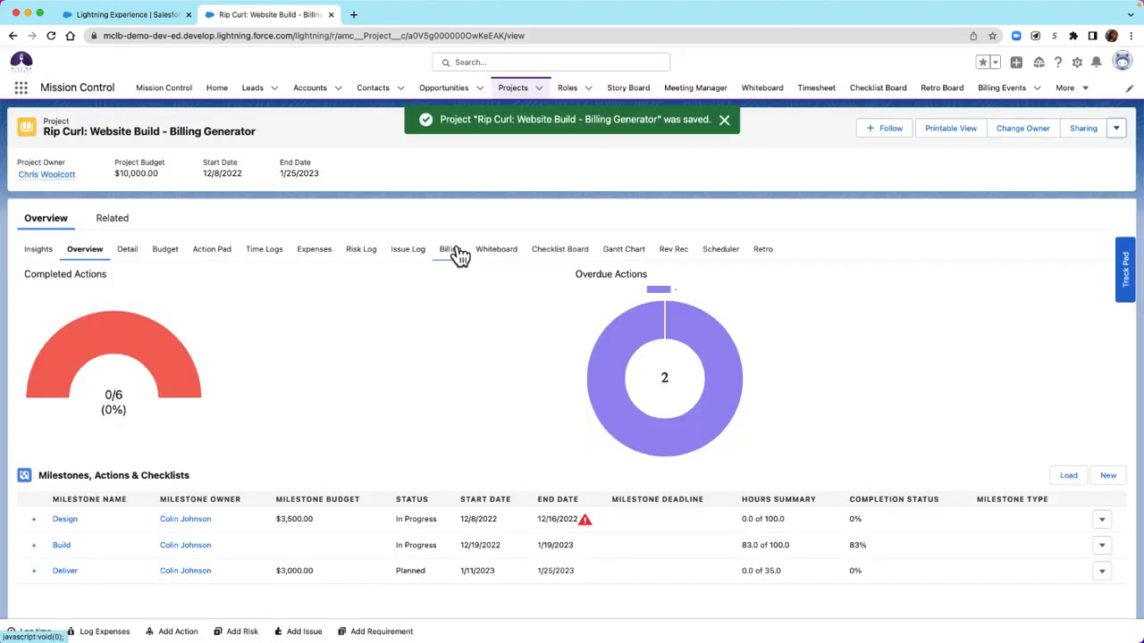
Step: Reopen the progress payment billing event from the project's Billing section, check its PDF Details, and view its invoice PDF
click(451, 251)
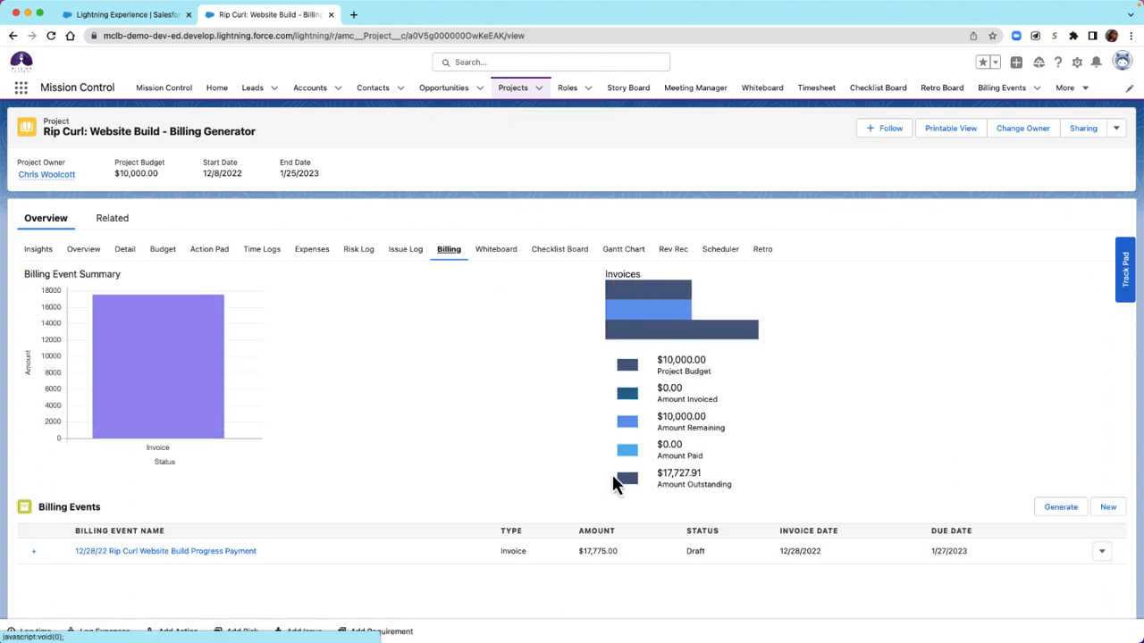
click(210, 547)
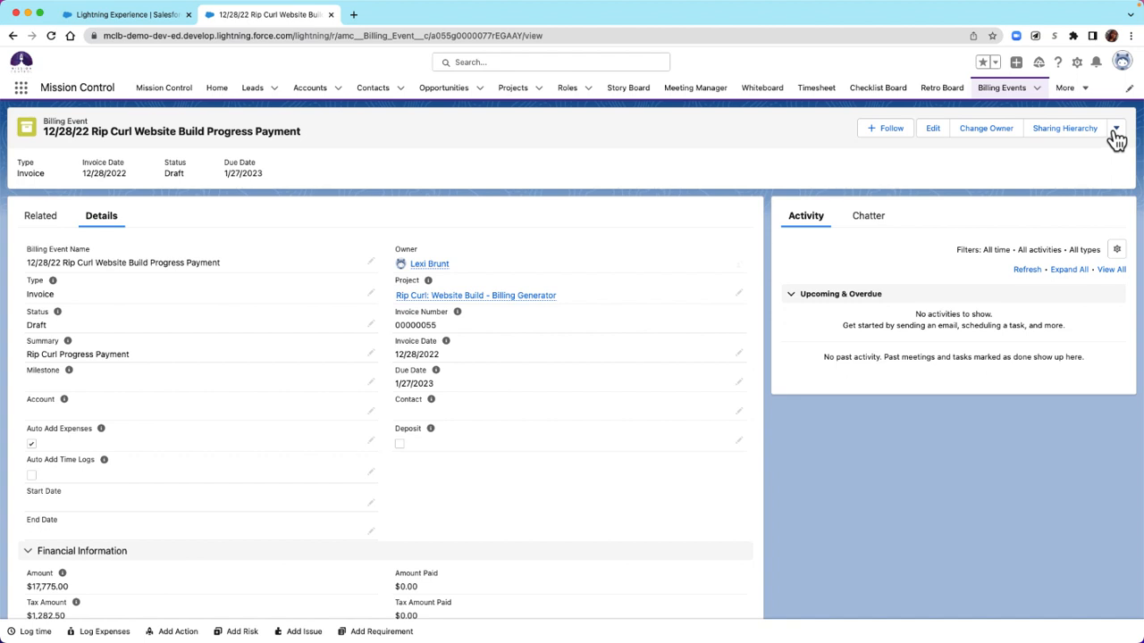
scroll(424, 424, down, 1)
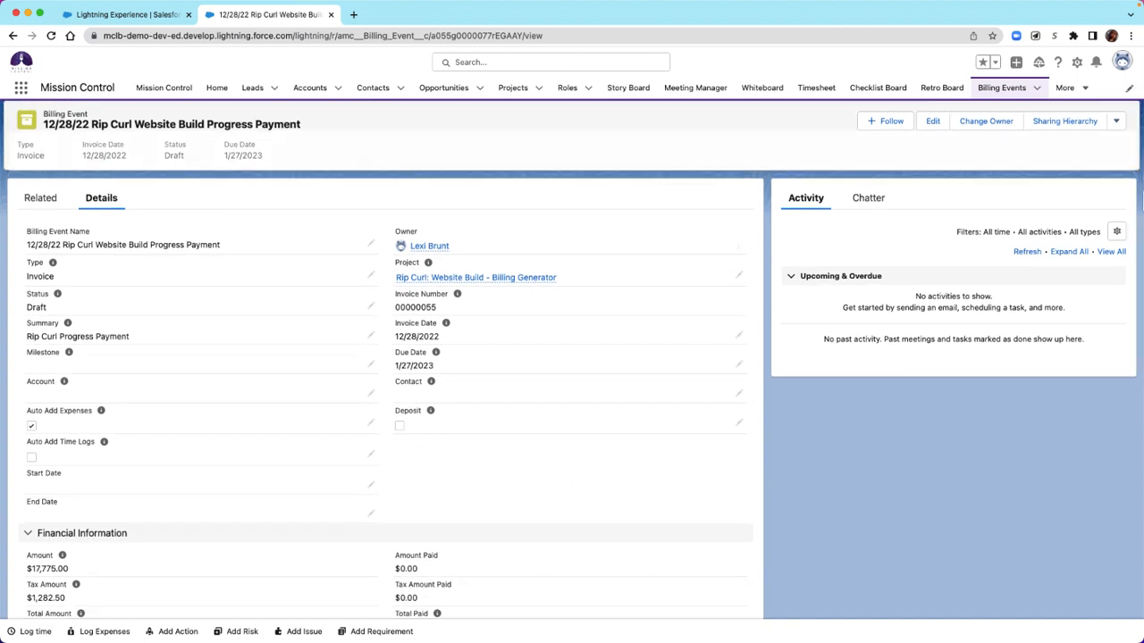
click(1116, 121)
scroll(552, 398, down, 5)
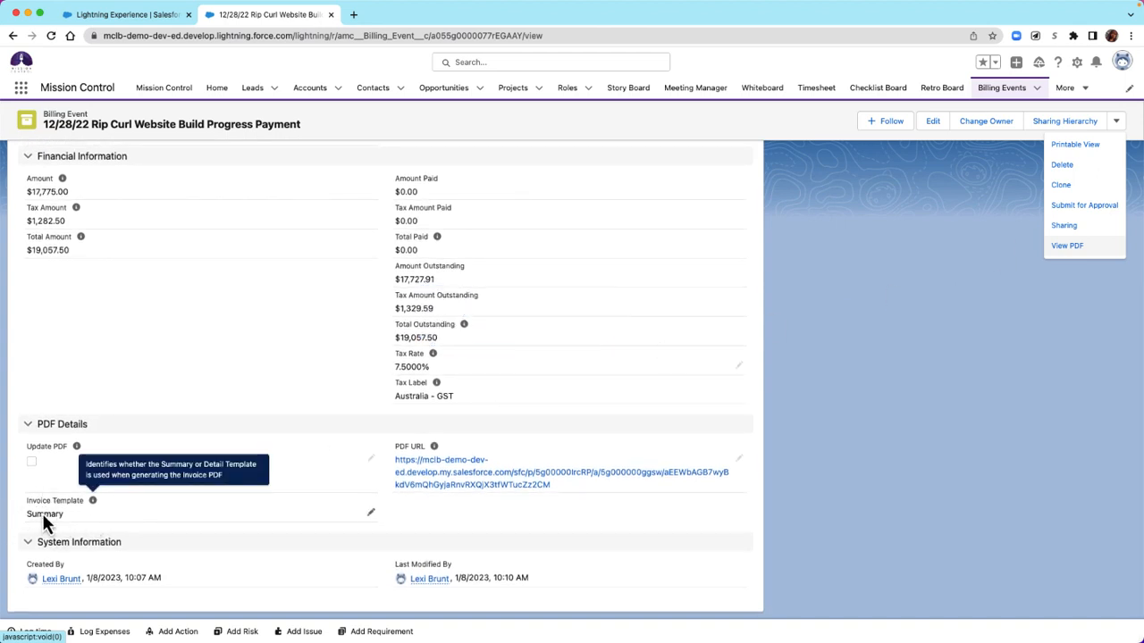
click(1068, 246)
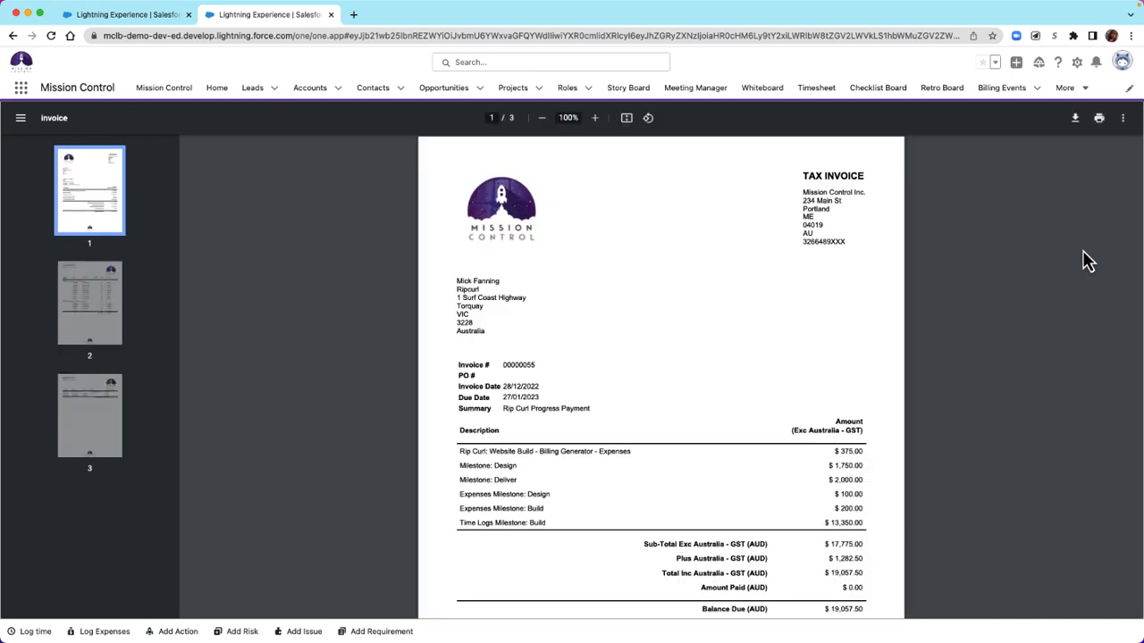
Step: Examine the Time Log Summary and Expense Summary pages of the invoice PDF, and return to the billing event
scroll(533, 268, down, 7)
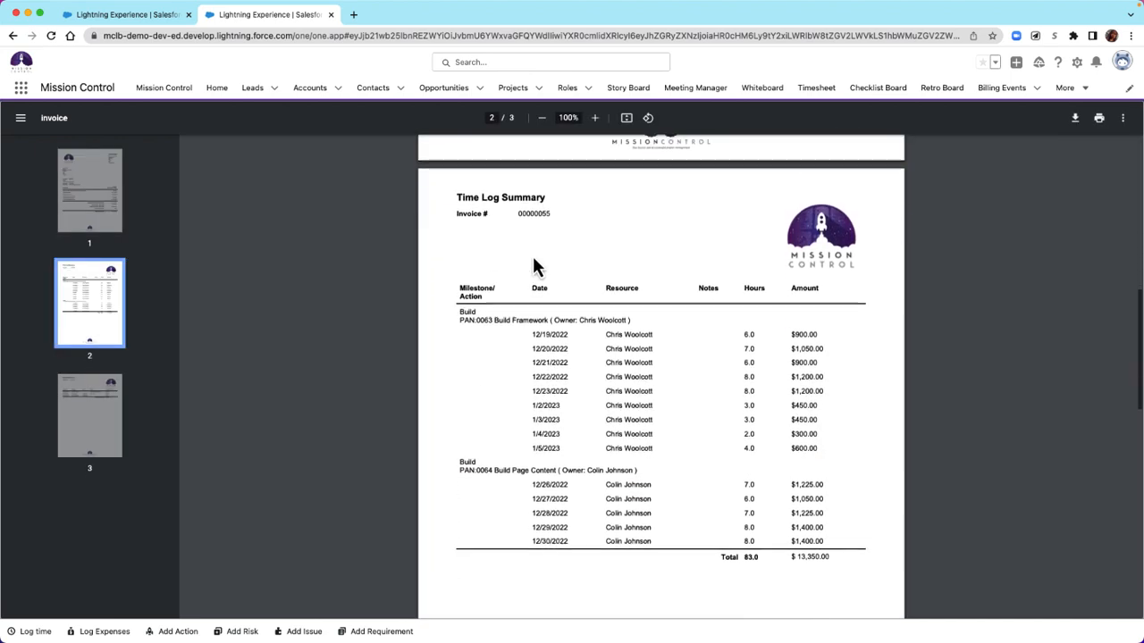
scroll(534, 260, down, 8)
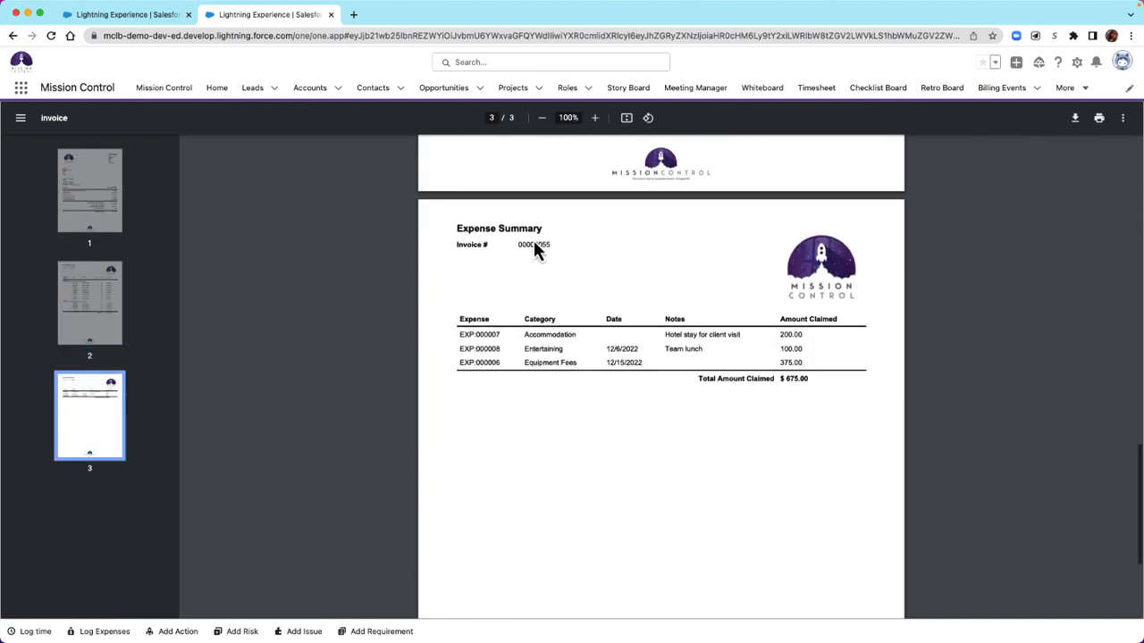
scroll(534, 240, up, 15)
scroll(534, 240, down, 7)
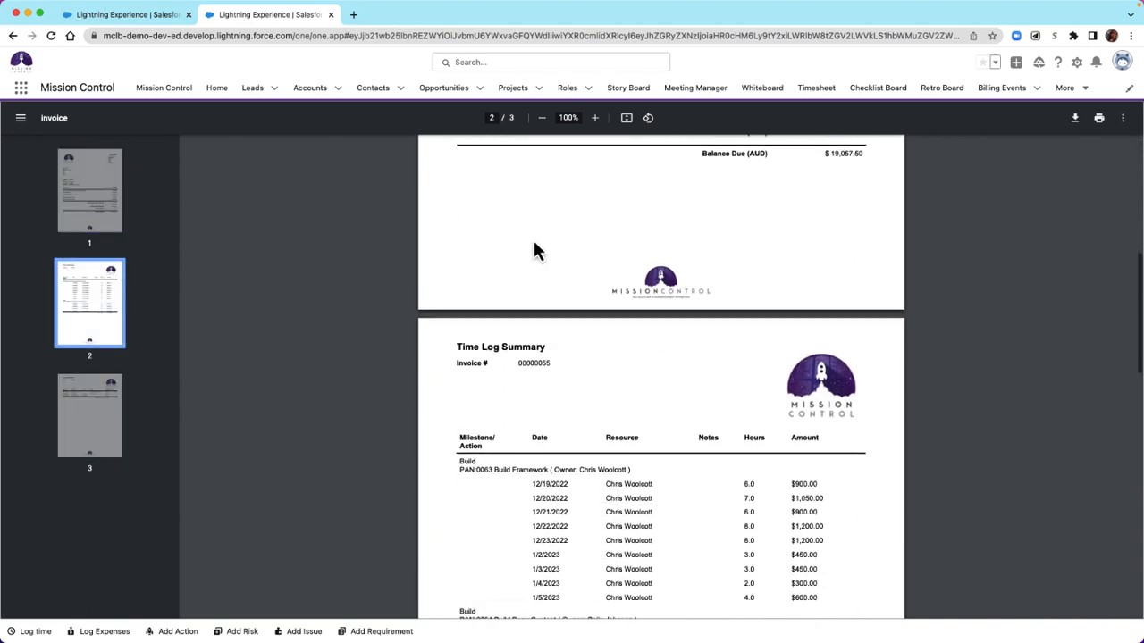
scroll(533, 241, down, 3)
scroll(572, 253, up, 1)
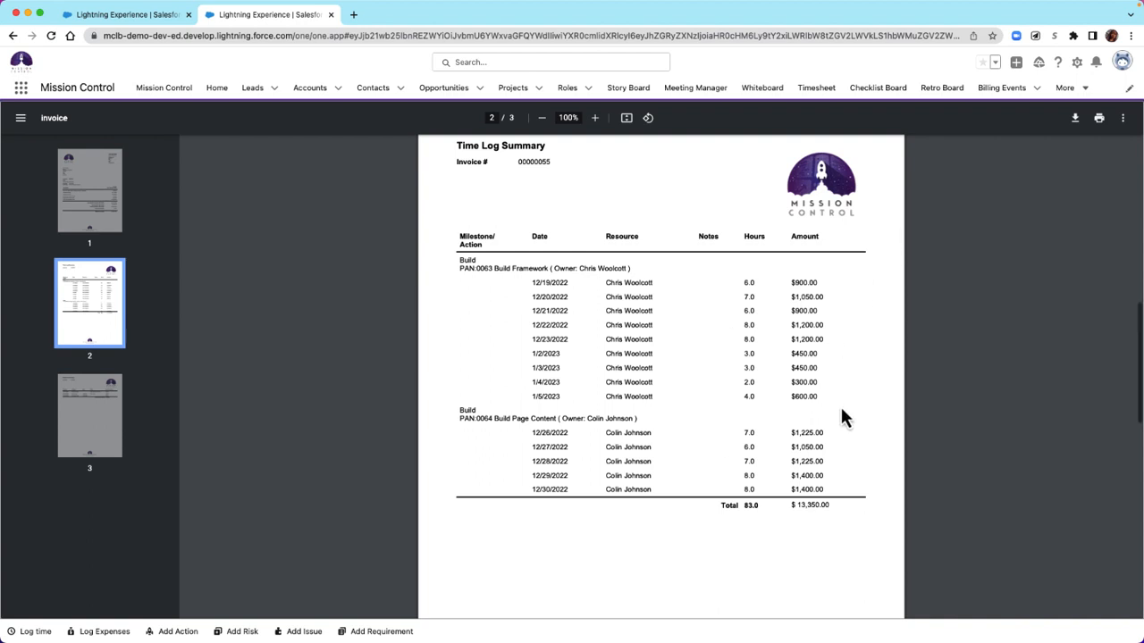
scroll(840, 405, down, 5)
scroll(841, 412, down, 1)
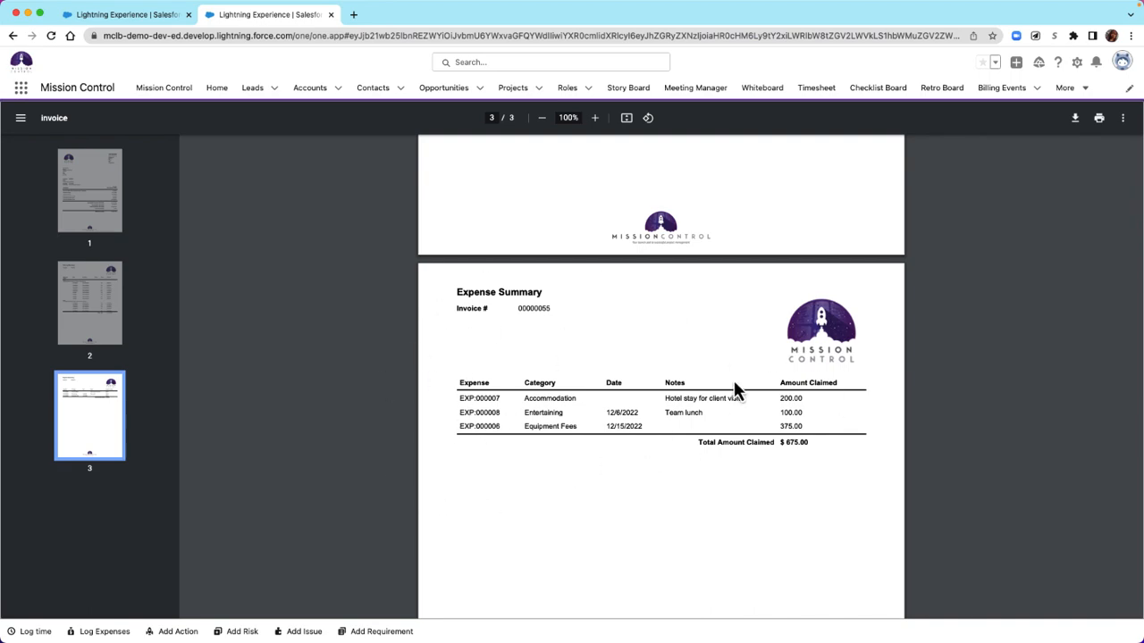
scroll(398, 297, up, 15)
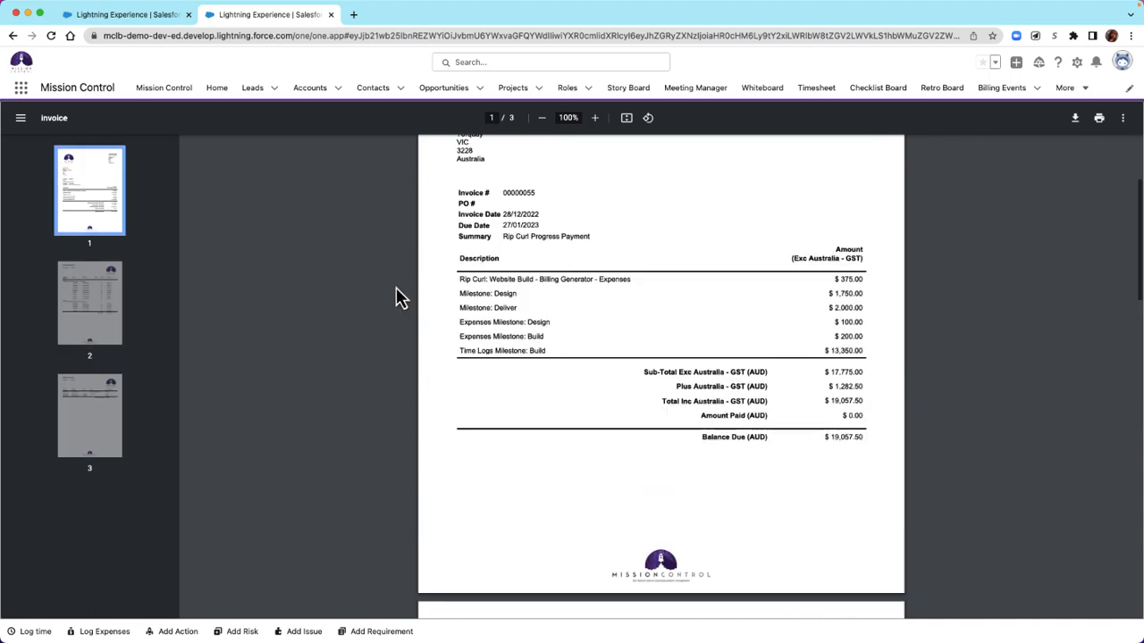
click(12, 36)
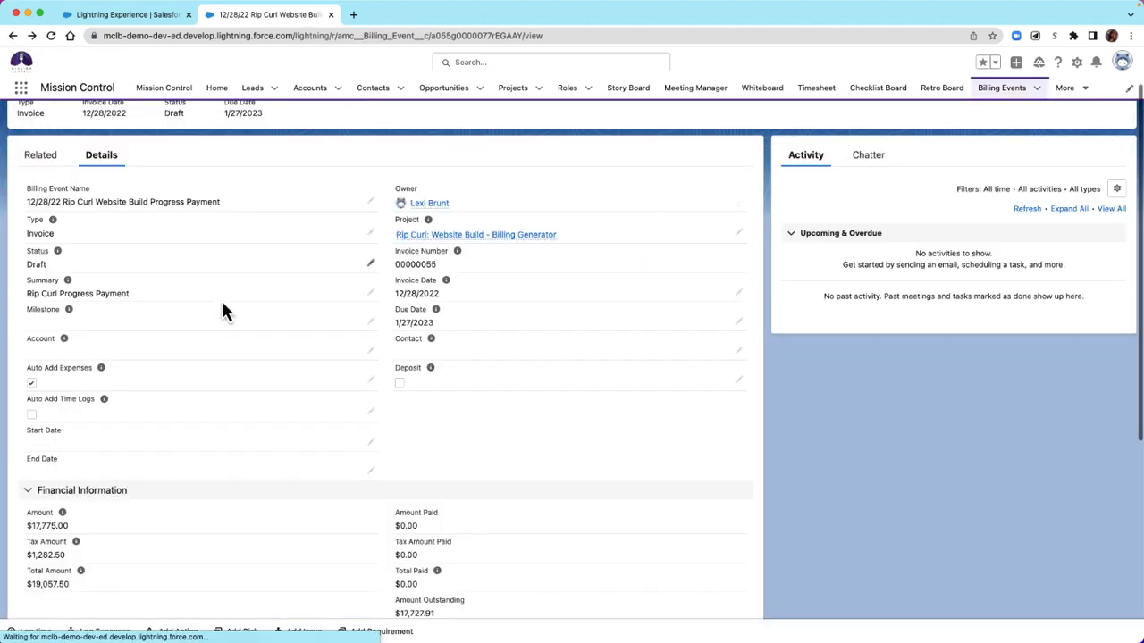
Step: Set the billing event's Invoice Template to Detail in PDF Details and save the record
scroll(190, 459, down, 5)
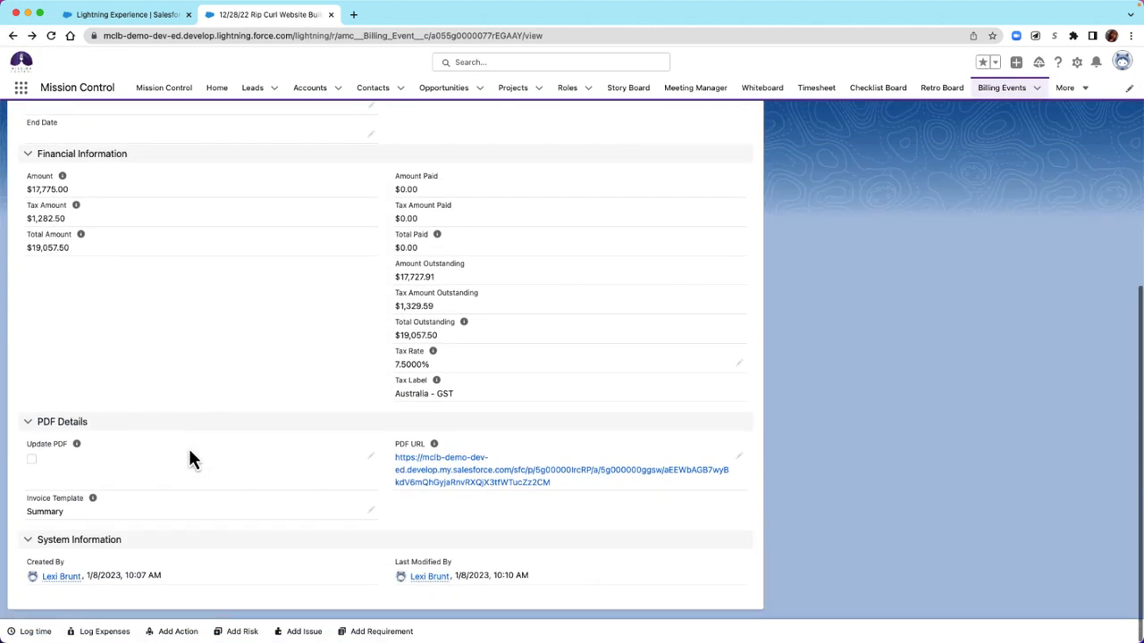
click(371, 517)
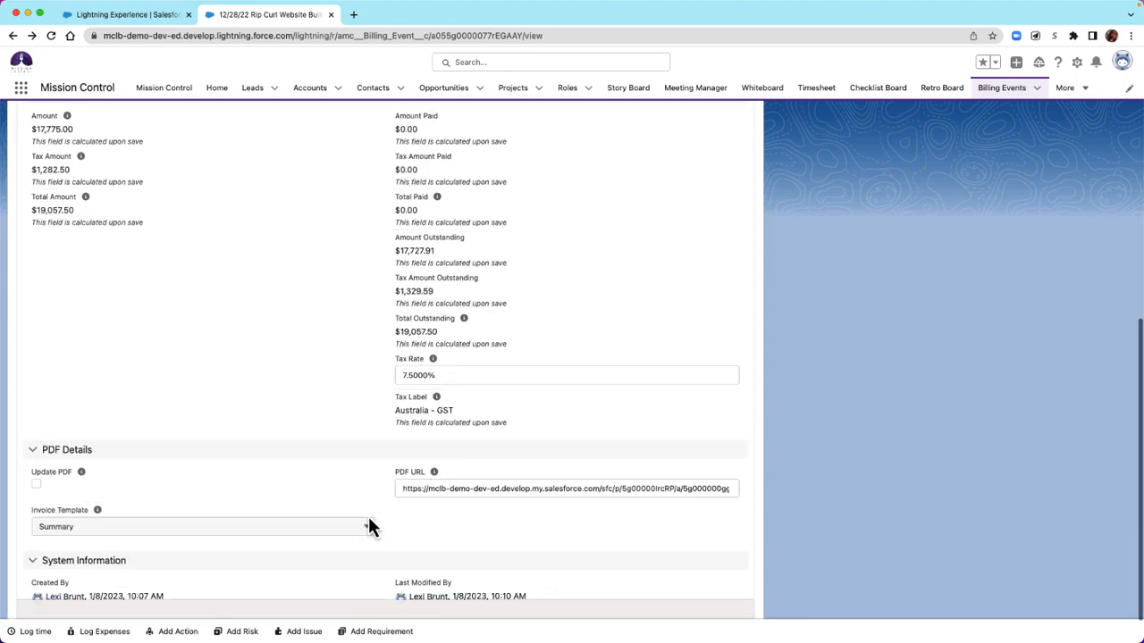
click(275, 534)
click(189, 590)
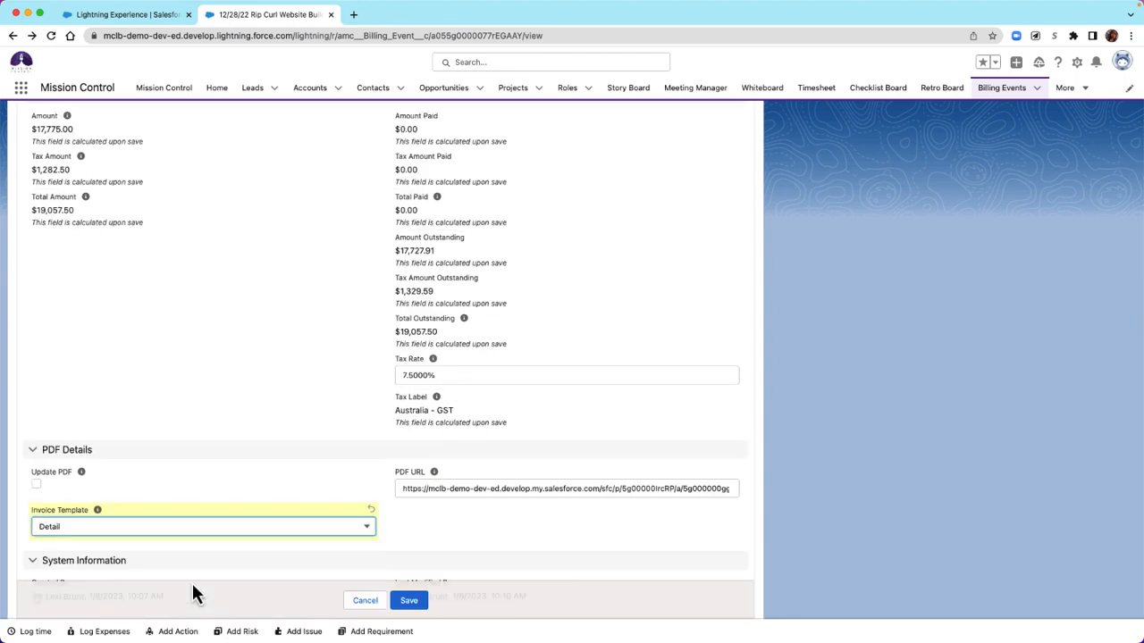
click(412, 603)
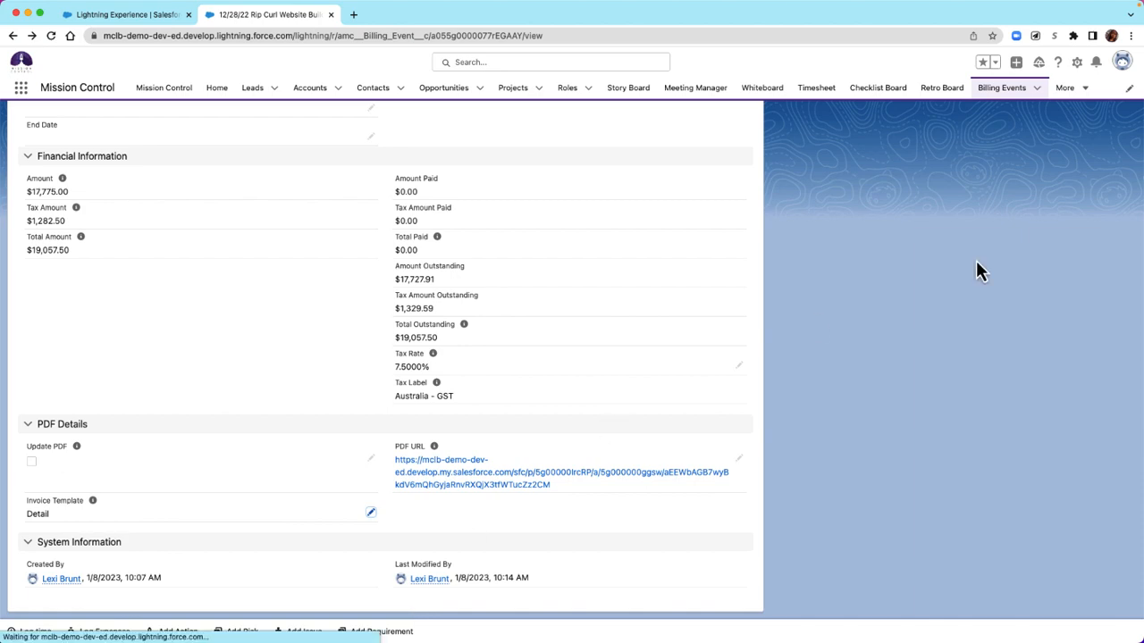
Step: View the billing event's invoice PDF and examine the budget, invoiced percentage and remaining amount columns of its line items
click(1116, 129)
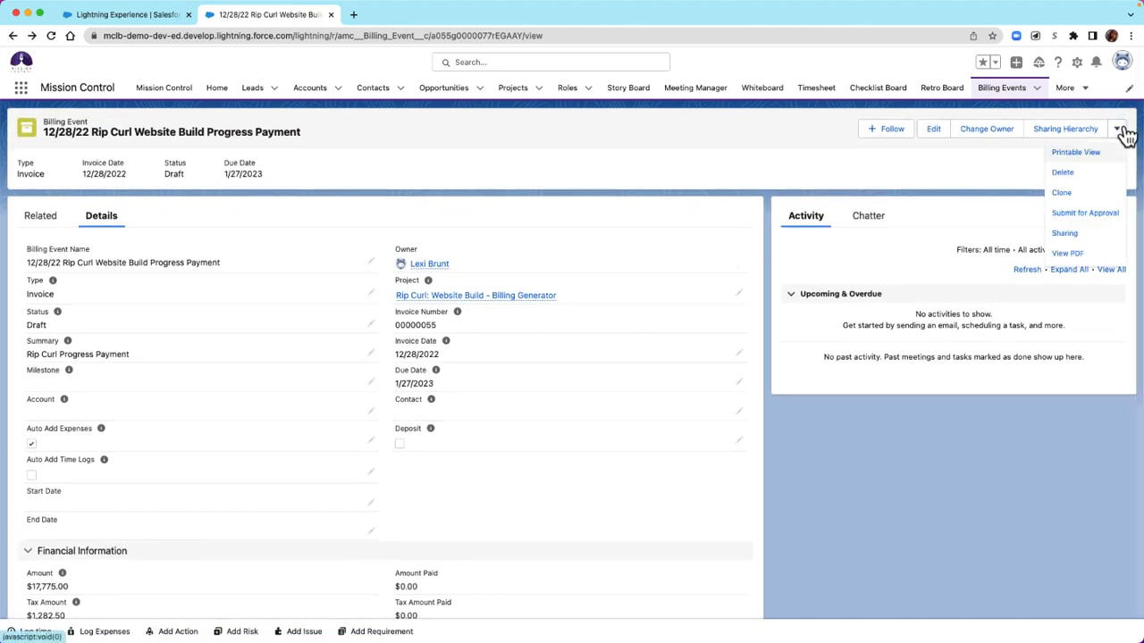
click(1077, 255)
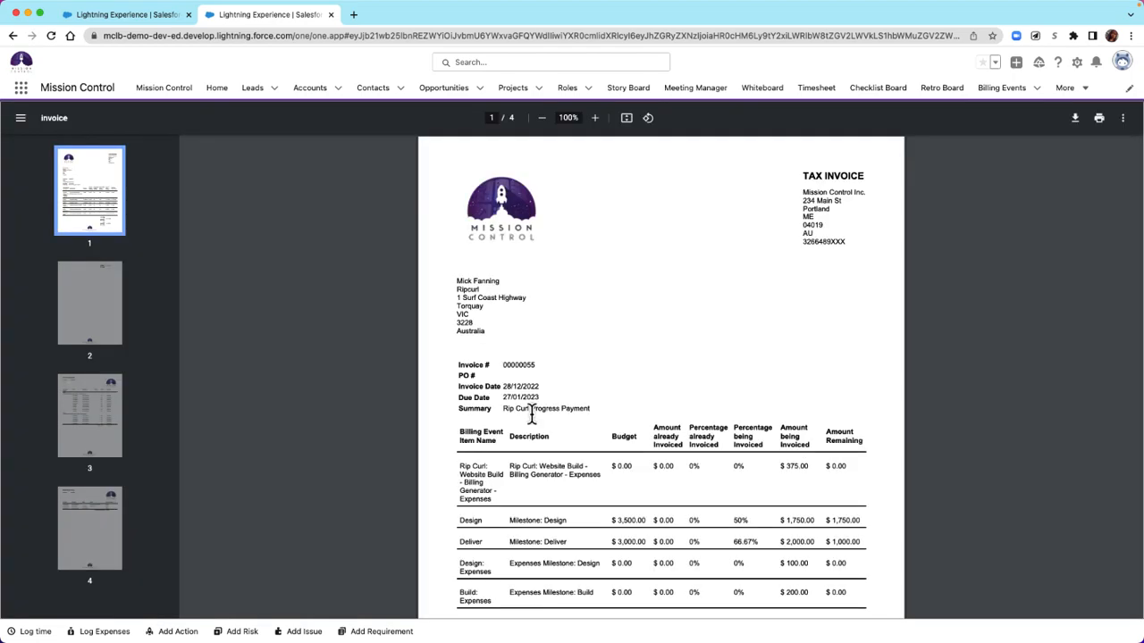
scroll(532, 416, down, 2)
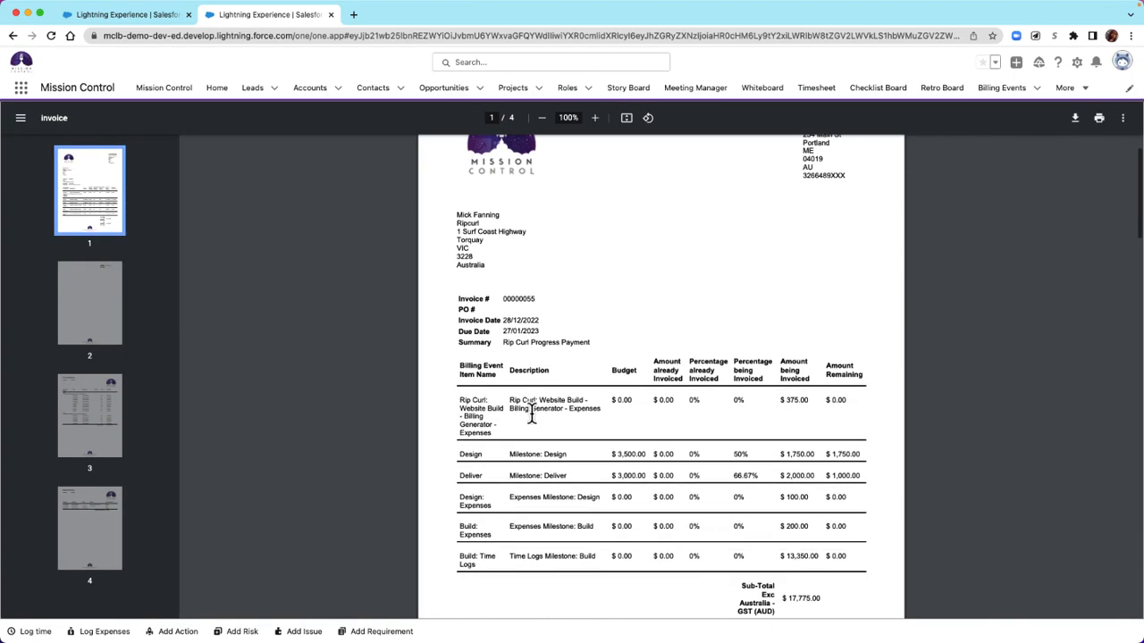
scroll(532, 412, up, 2)
scroll(532, 411, down, 2)
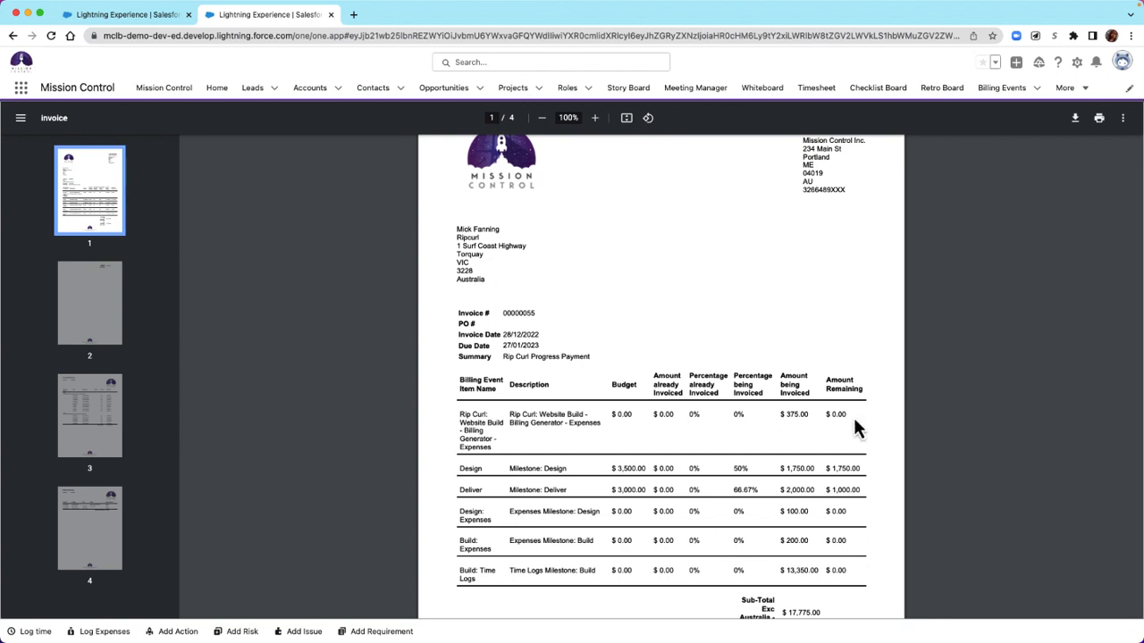
scroll(860, 498, down, 3)
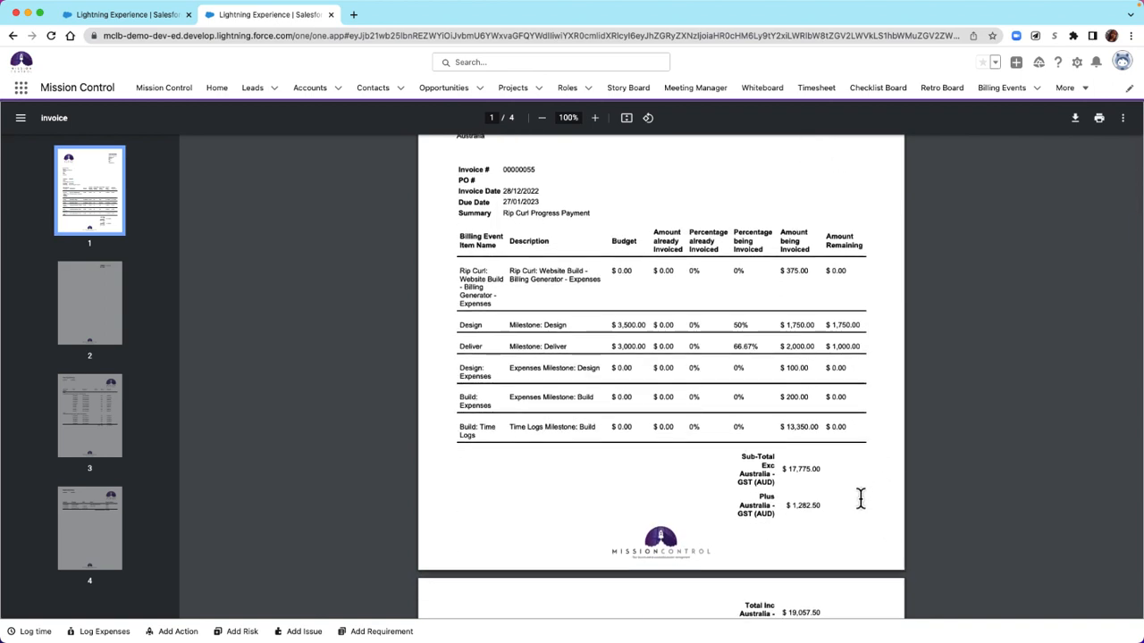
Step: Examine the time log and Expense Summary appendices of the detailed invoice PDF, and return to the billing event
scroll(702, 498, down, 15)
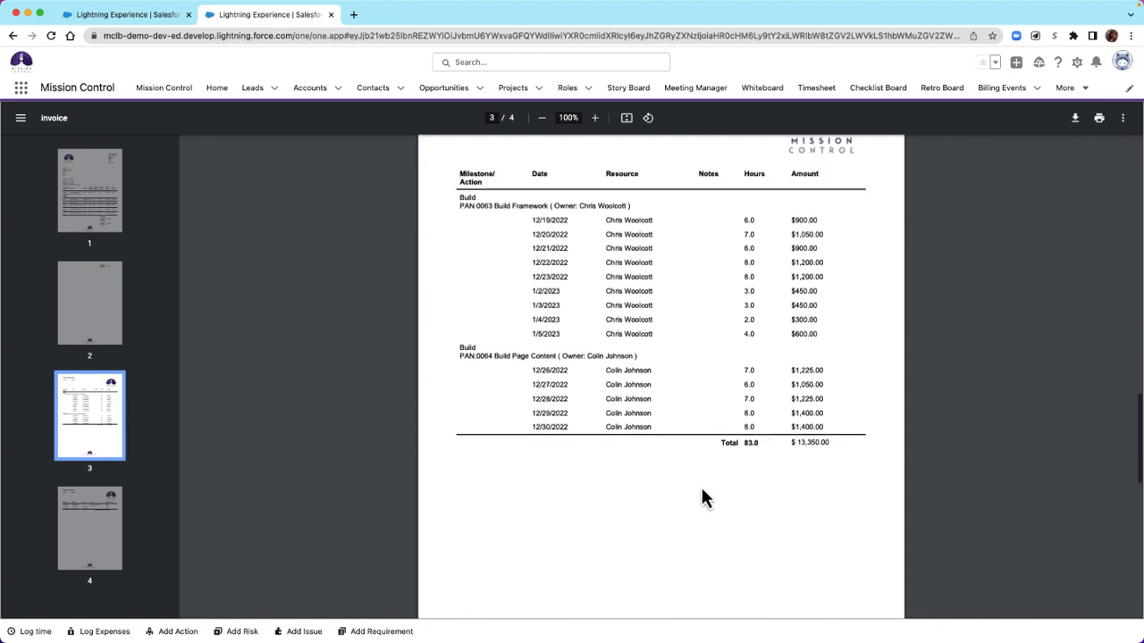
scroll(703, 488, up, 1)
scroll(703, 487, down, 7)
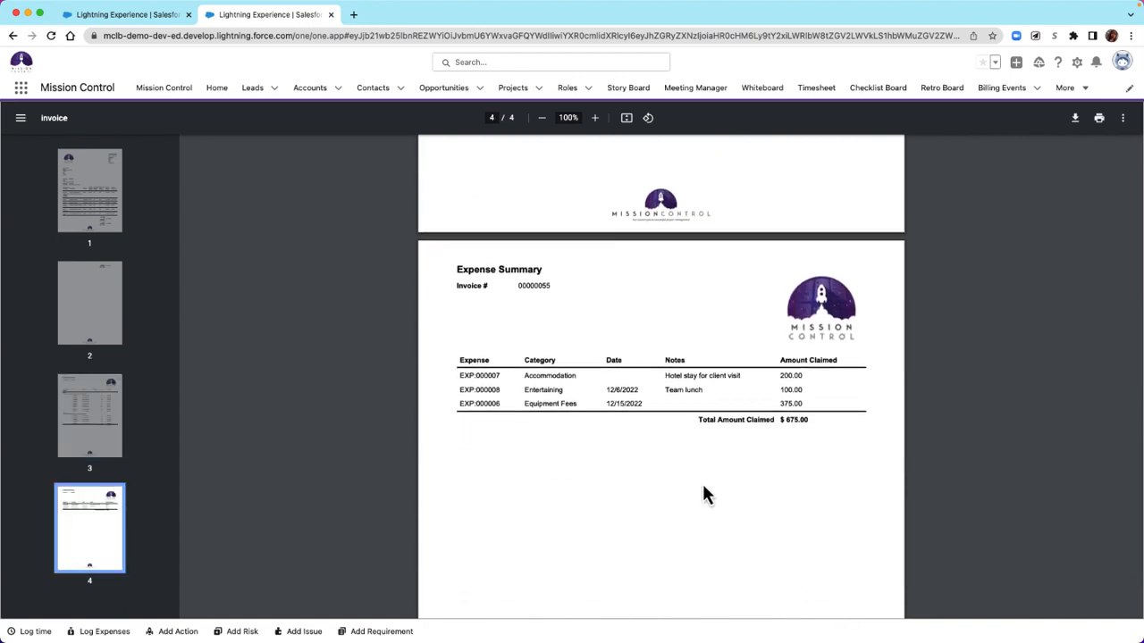
scroll(703, 486, down, 4)
scroll(703, 494, up, 20)
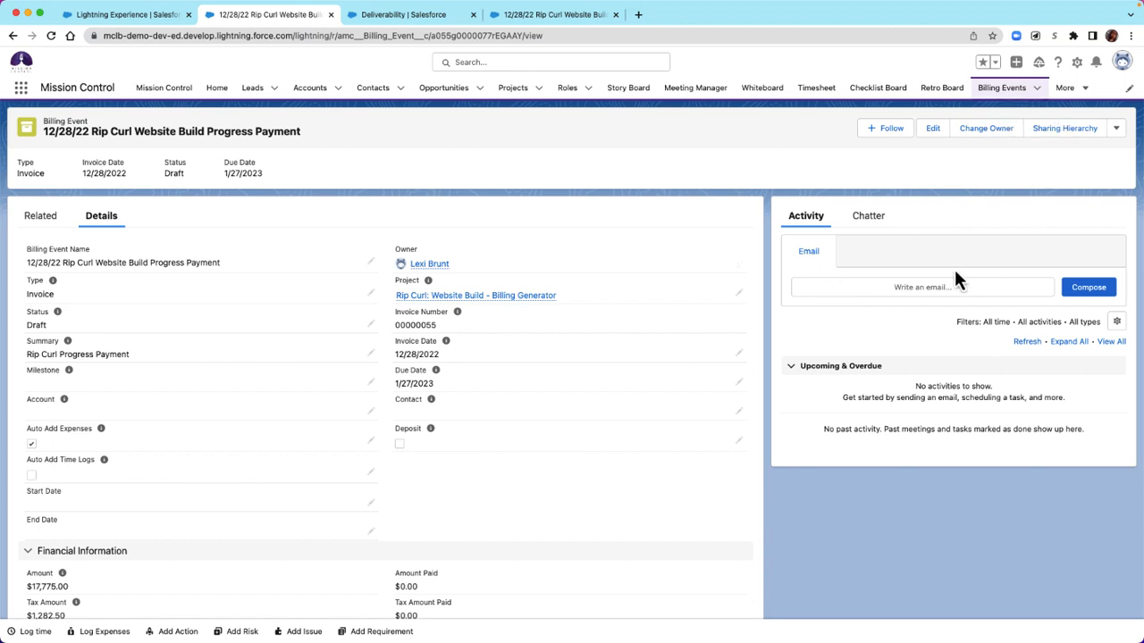
Step: Start an email from the billing event's Activity section and insert the Billing Event Notification - Client template, overwriting the current content
click(847, 283)
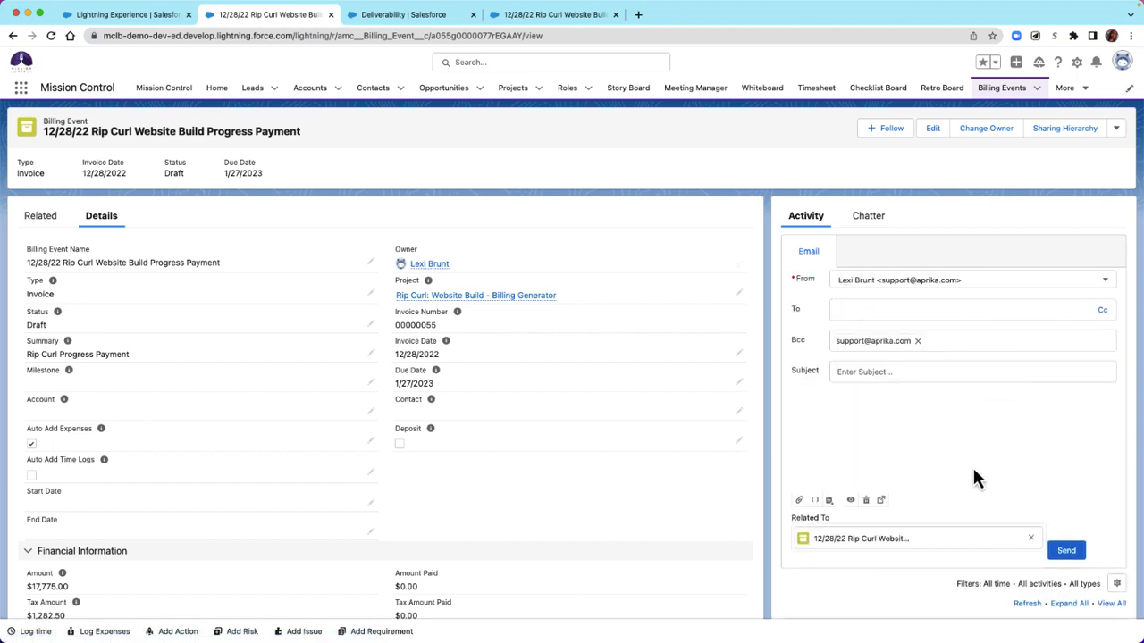
scroll(973, 470, down, 1)
click(828, 571)
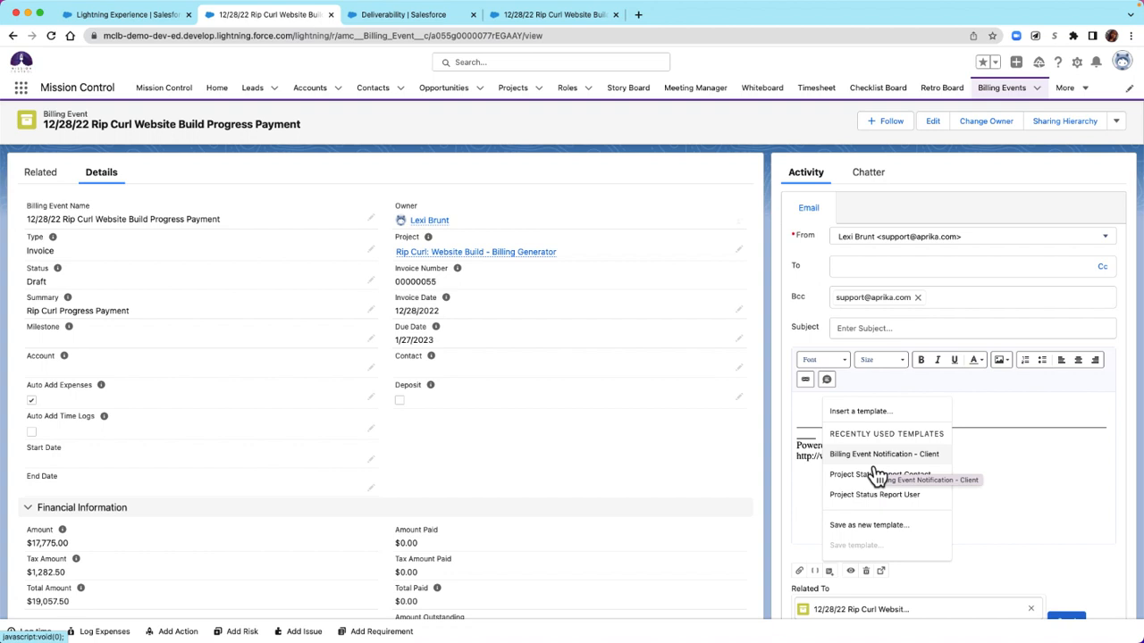
click(880, 456)
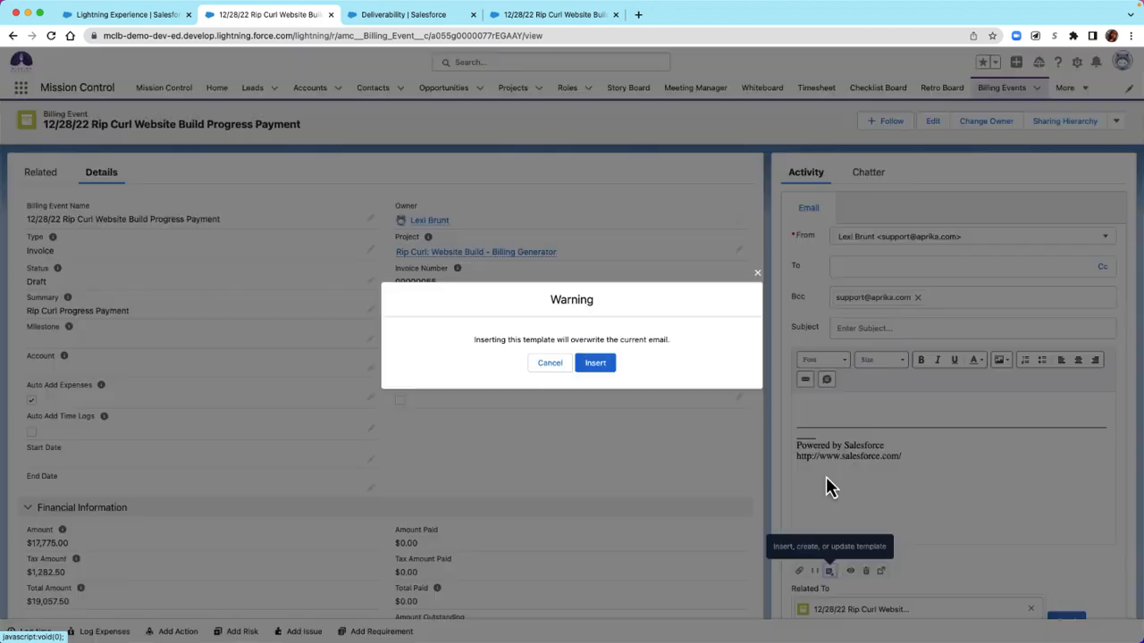
click(595, 369)
scroll(975, 420, down, 4)
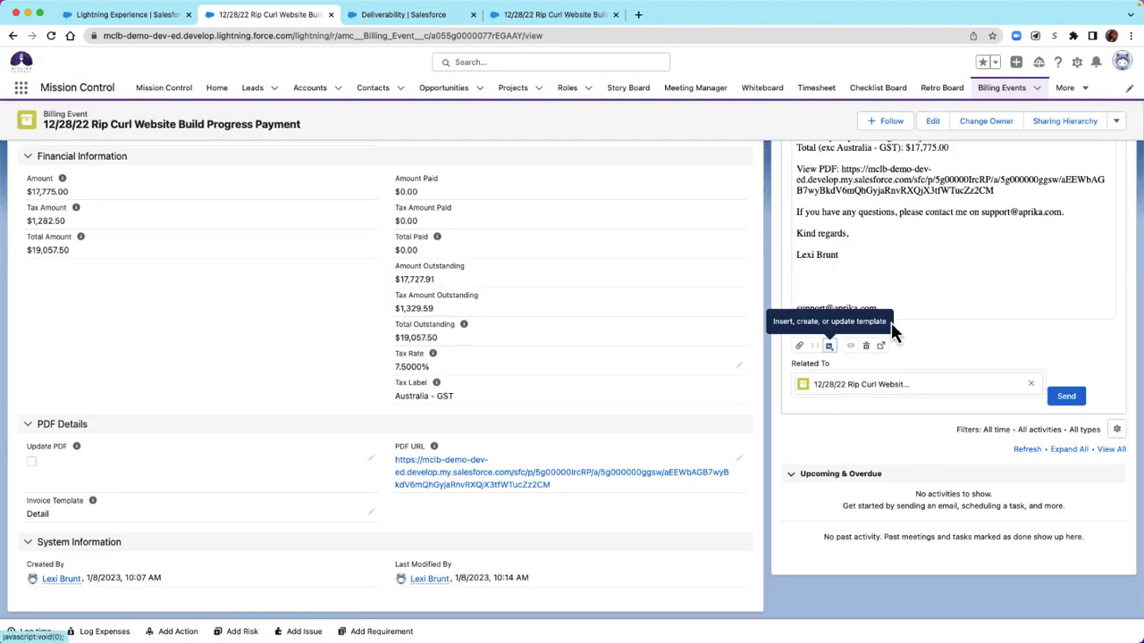
Step: Review the drafted email's subject, invoice summary details and PDF link
scroll(890, 320, up, 3)
scroll(890, 322, up, 1)
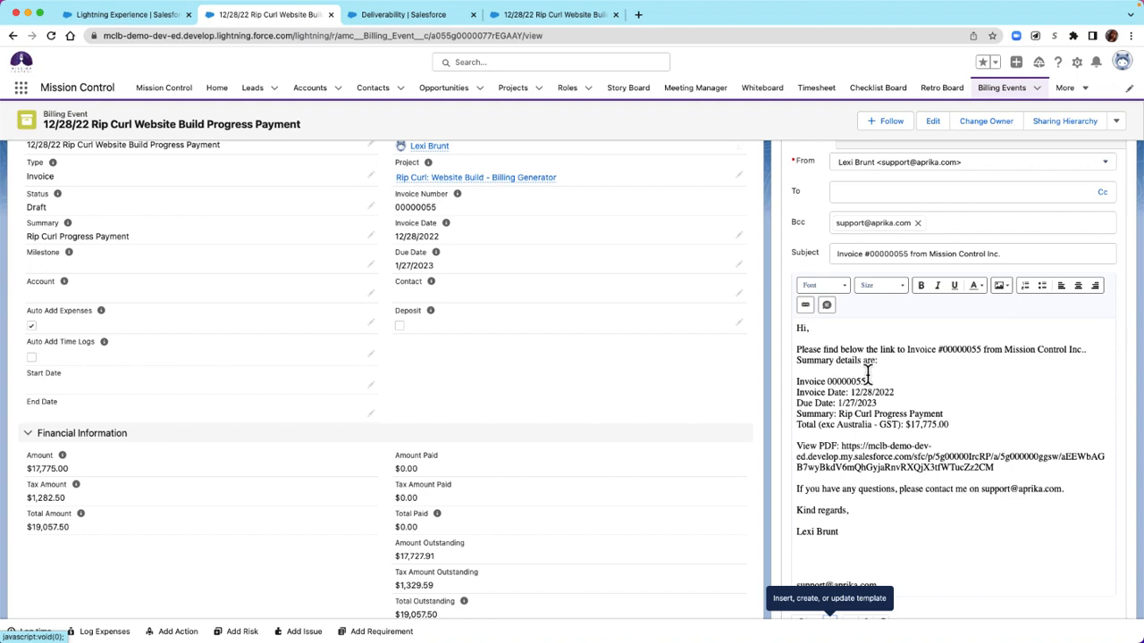
scroll(1001, 375, down, 1)
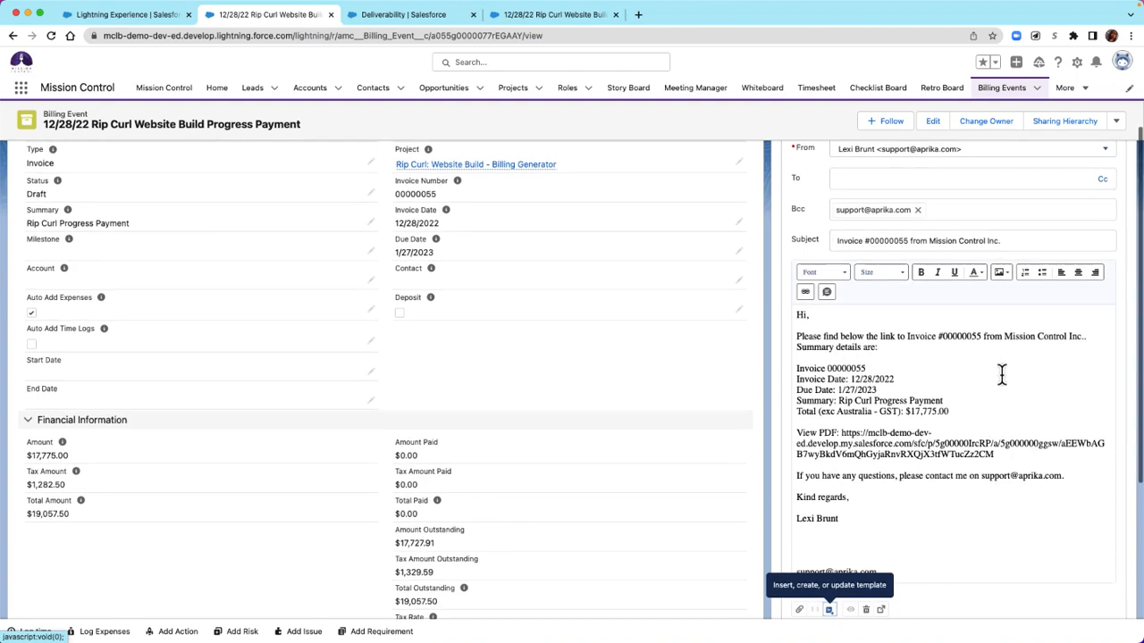
scroll(1002, 375, down, 1)
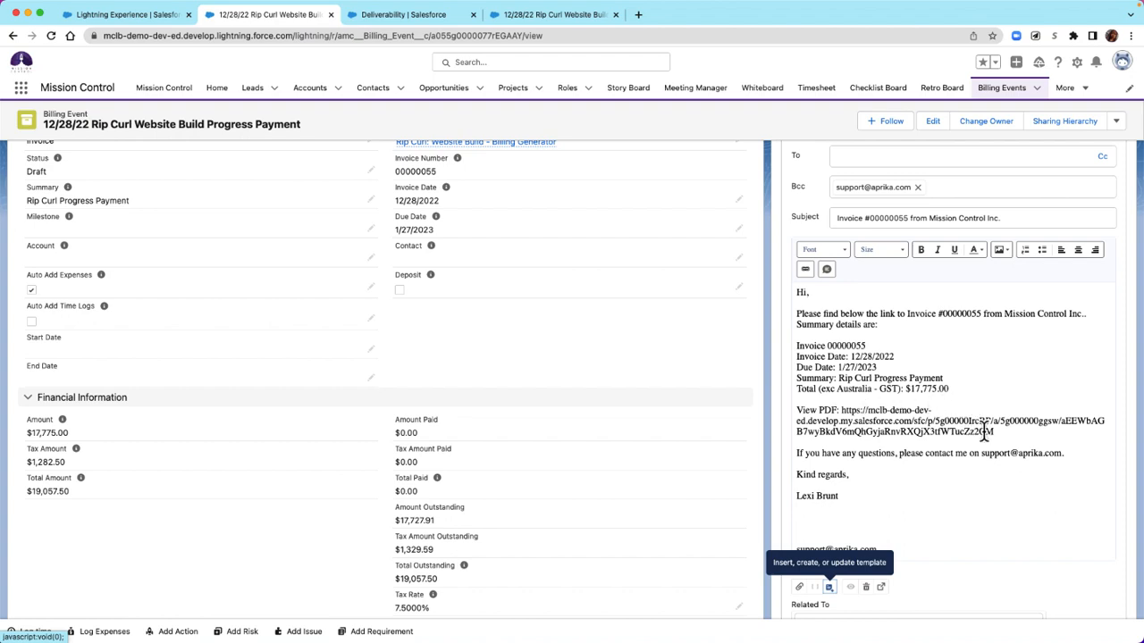
scroll(992, 420, down, 1)
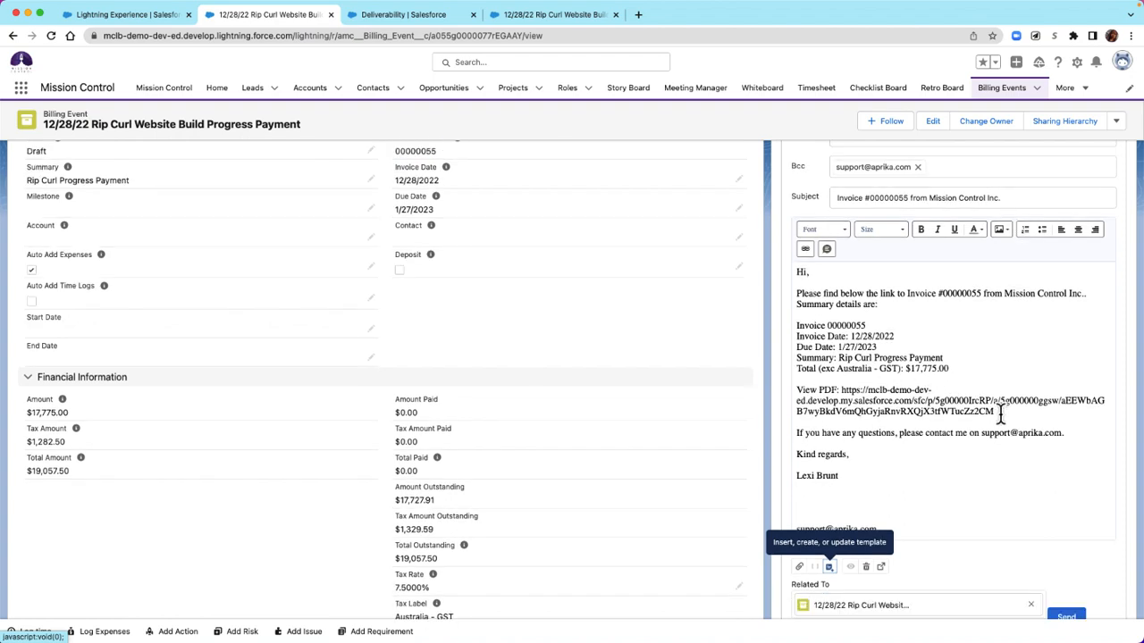
Step: Check the billing event's PDF URL and the outstanding amounts in Financial Information
scroll(569, 440, down, 8)
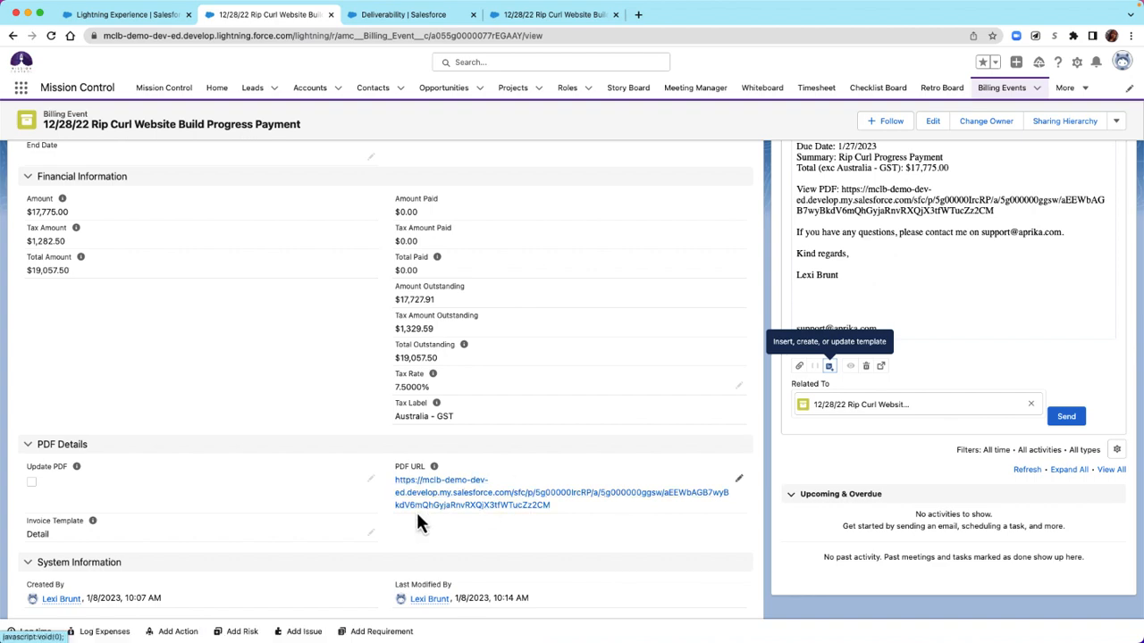
scroll(414, 385, up, 5)
scroll(409, 376, down, 5)
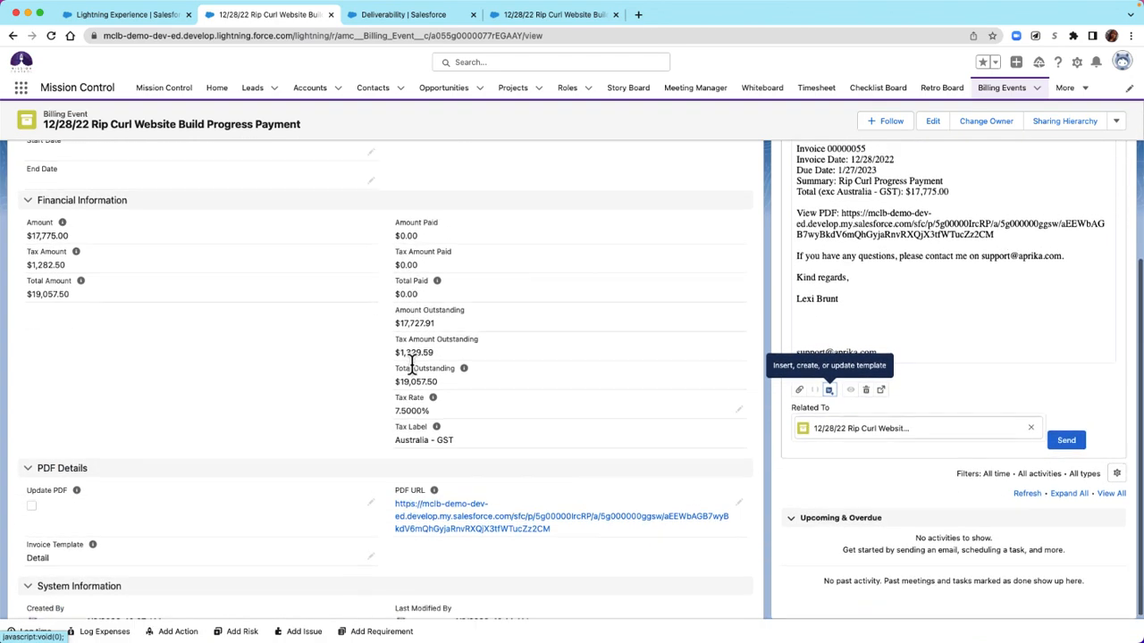
scroll(411, 362, up, 10)
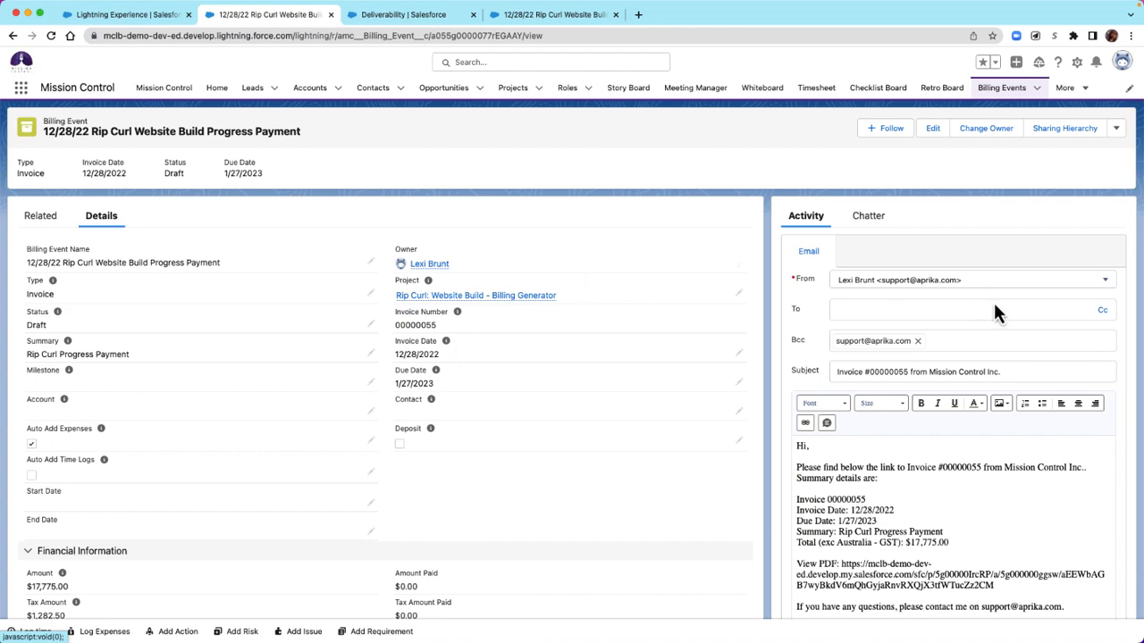
scroll(914, 399, down, 5)
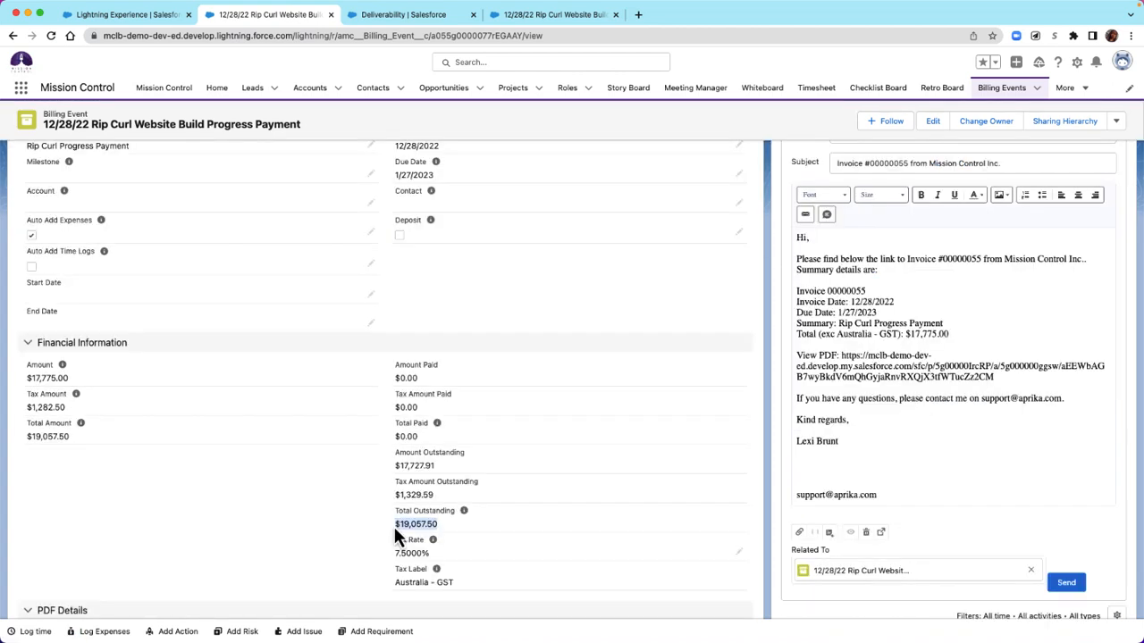
scroll(275, 448, up, 5)
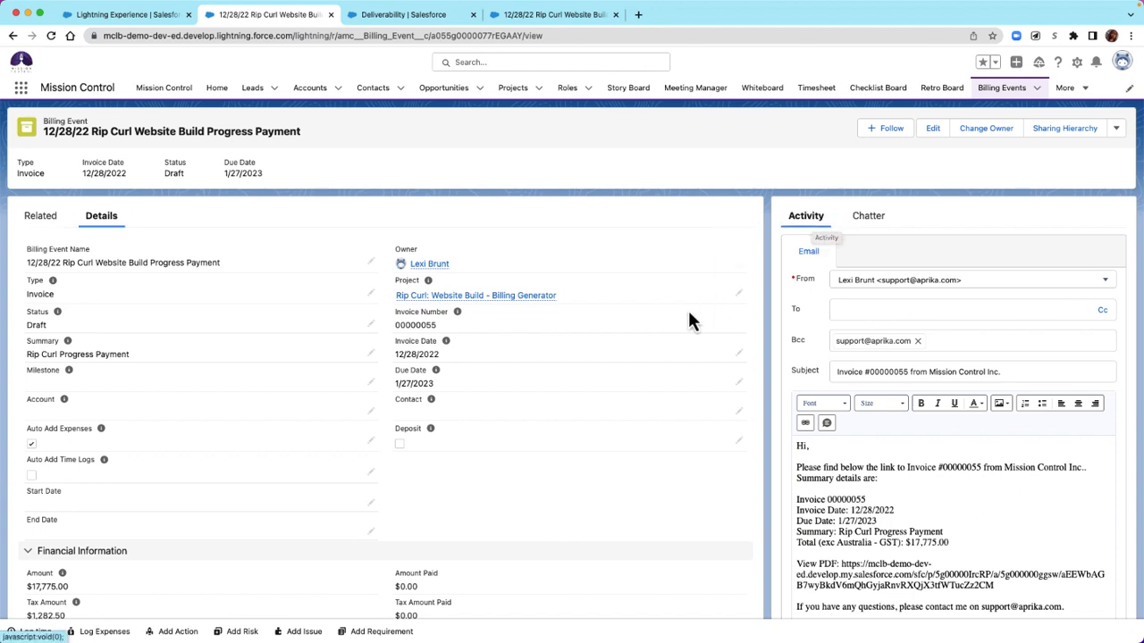
Step: Record a Cheque billing payment named "12/28/22 Rip Curl Website Build Progress Payment" for $19,057.50, paid 12/29/2022, with its reference number, and save
click(35, 218)
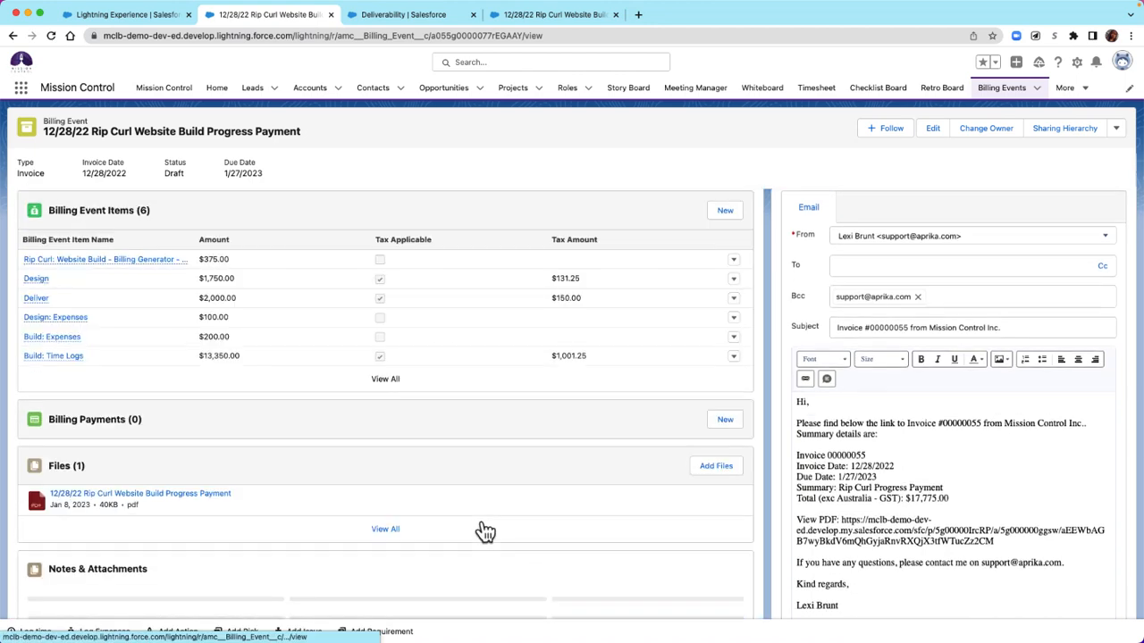
scroll(480, 527, down, 2)
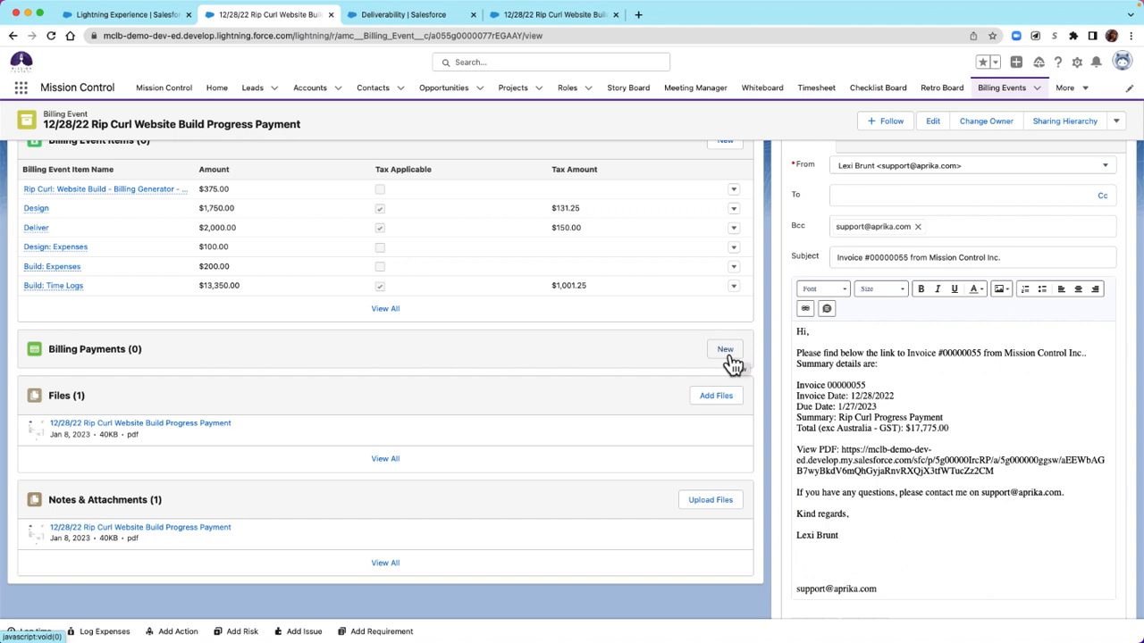
click(725, 353)
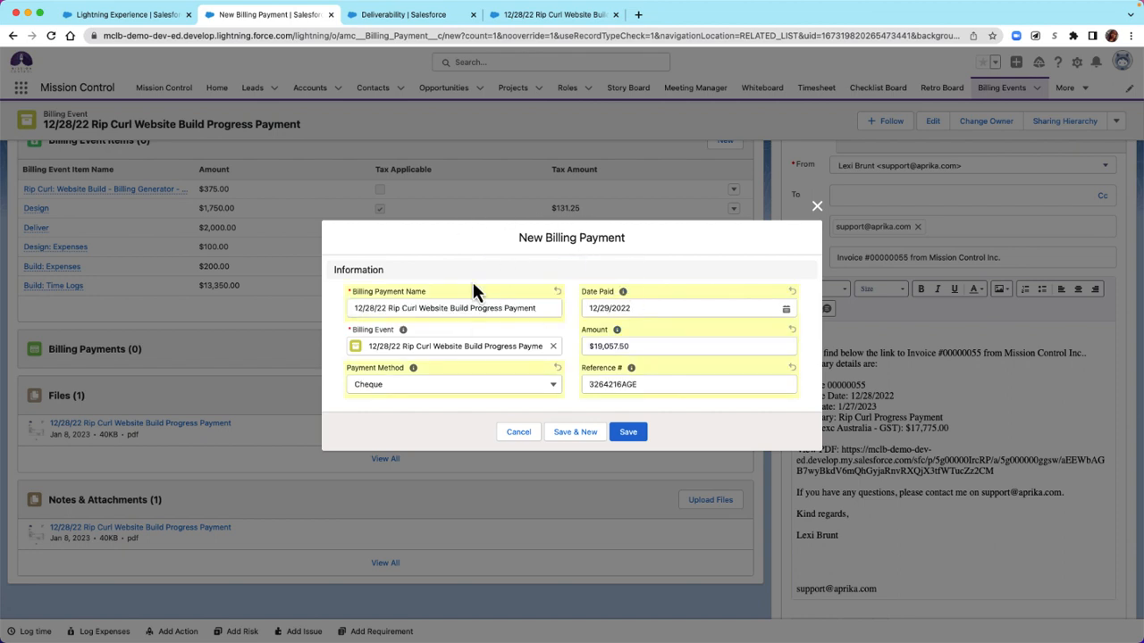
click(634, 437)
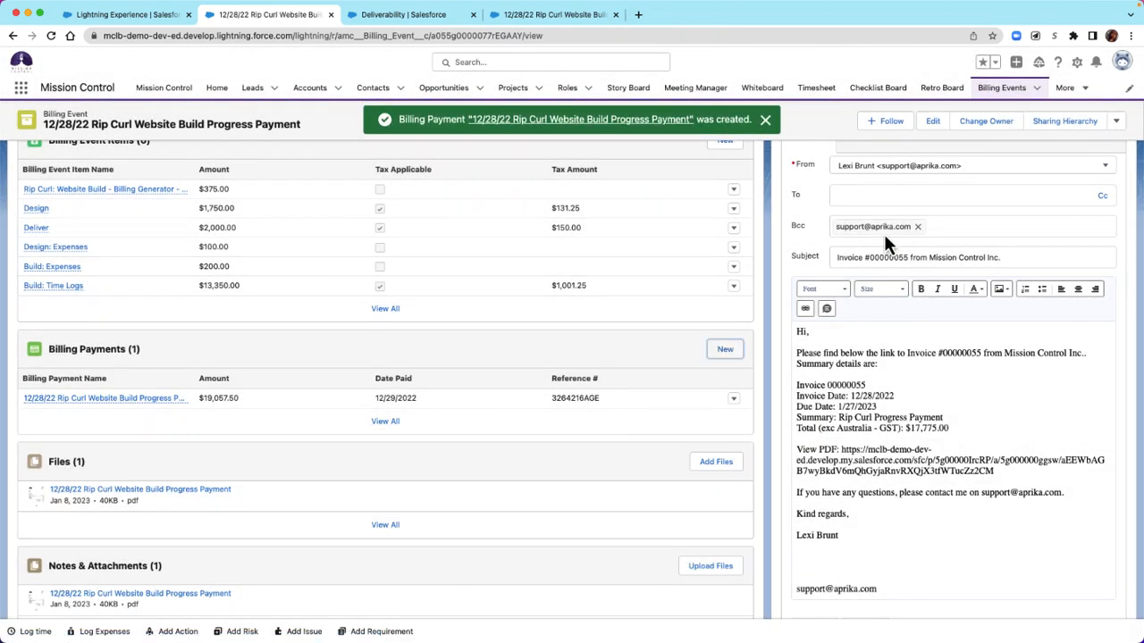
Step: Open the paid billing event's invoice PDF and generate a new version of it
scroll(883, 232, up, 3)
click(1117, 130)
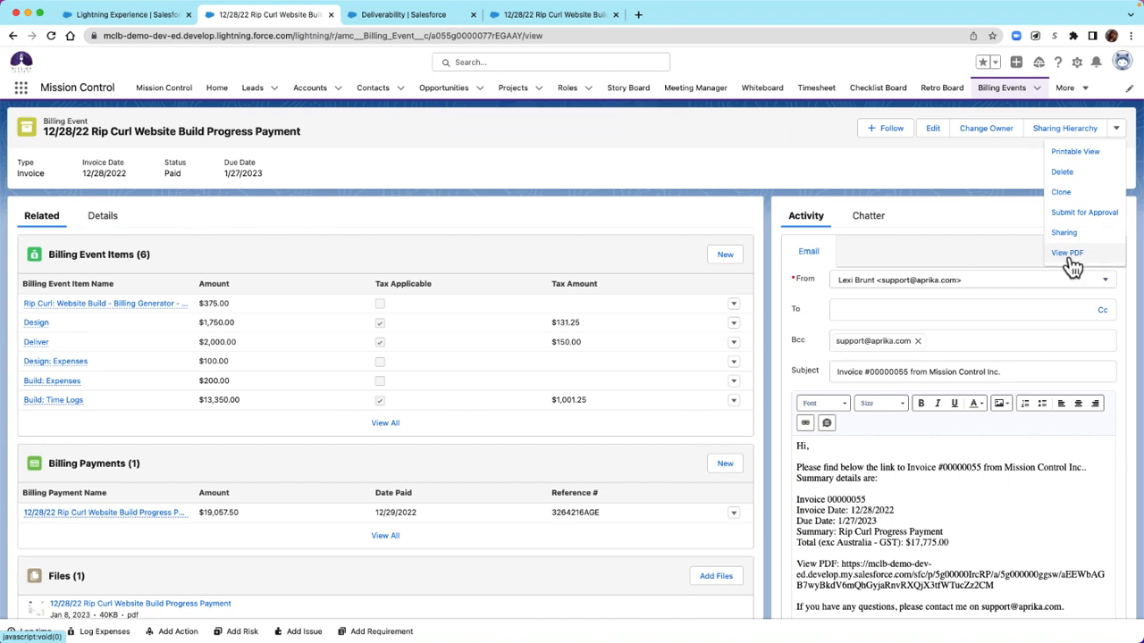
click(1069, 254)
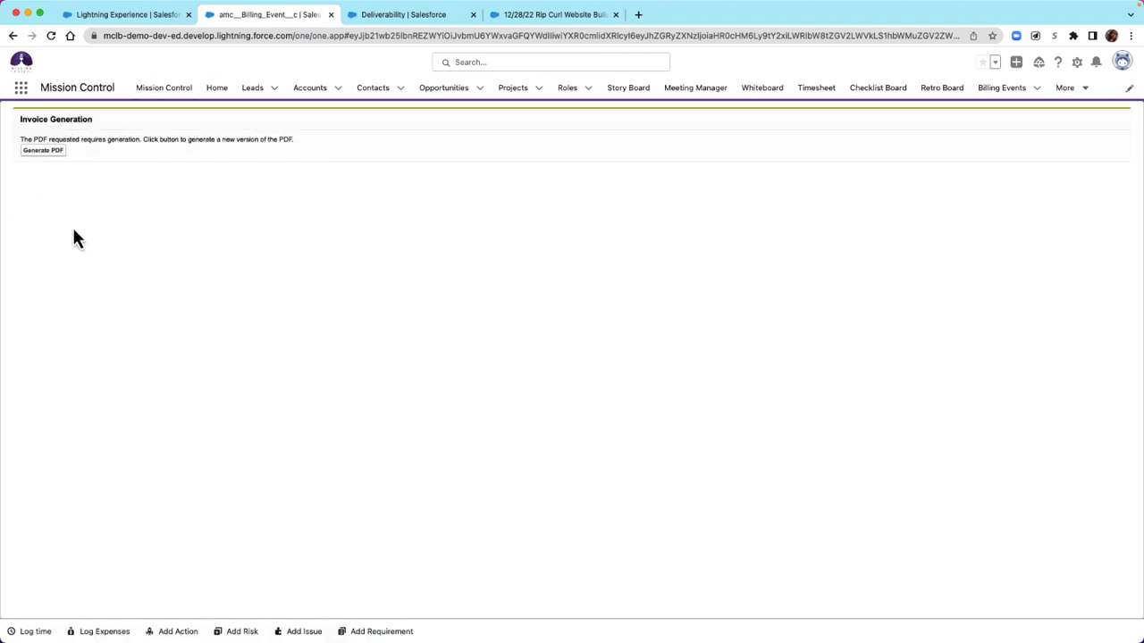
click(47, 151)
click(54, 155)
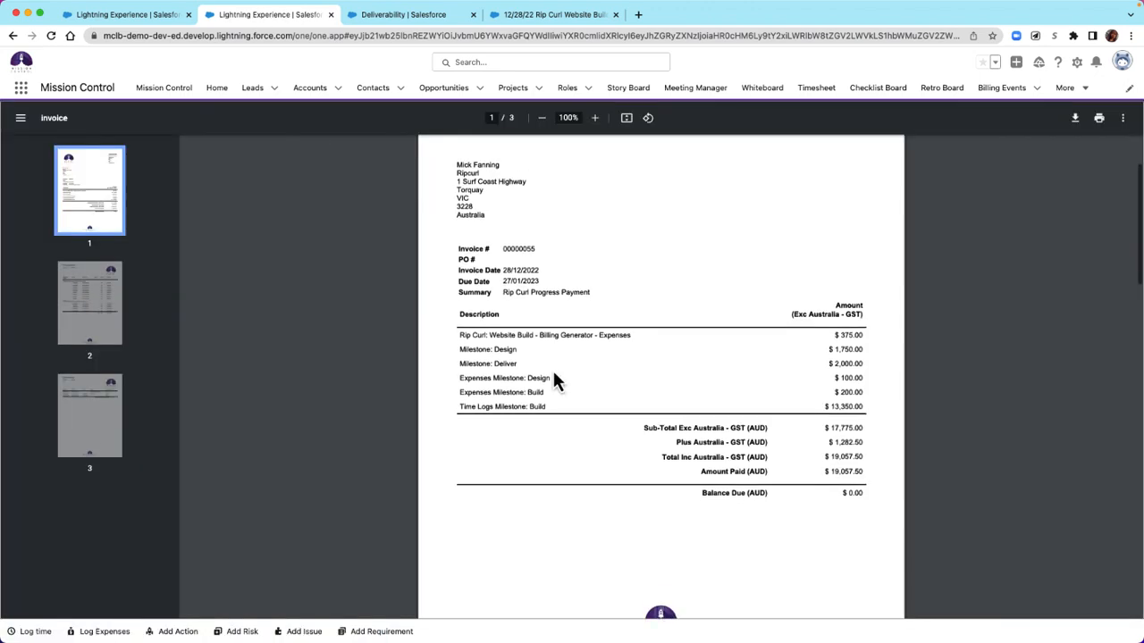
Step: Examine the new invoice's amount paid and balance due, and check the billing event's status and Financial Information
scroll(552, 368, down, 1)
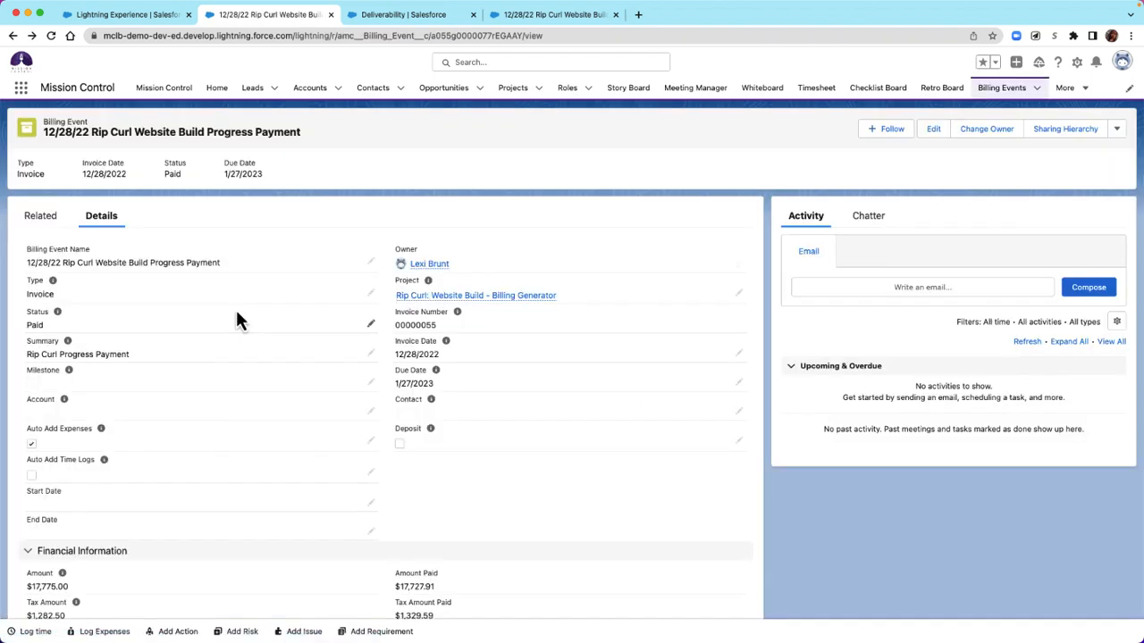
scroll(110, 430, down, 3)
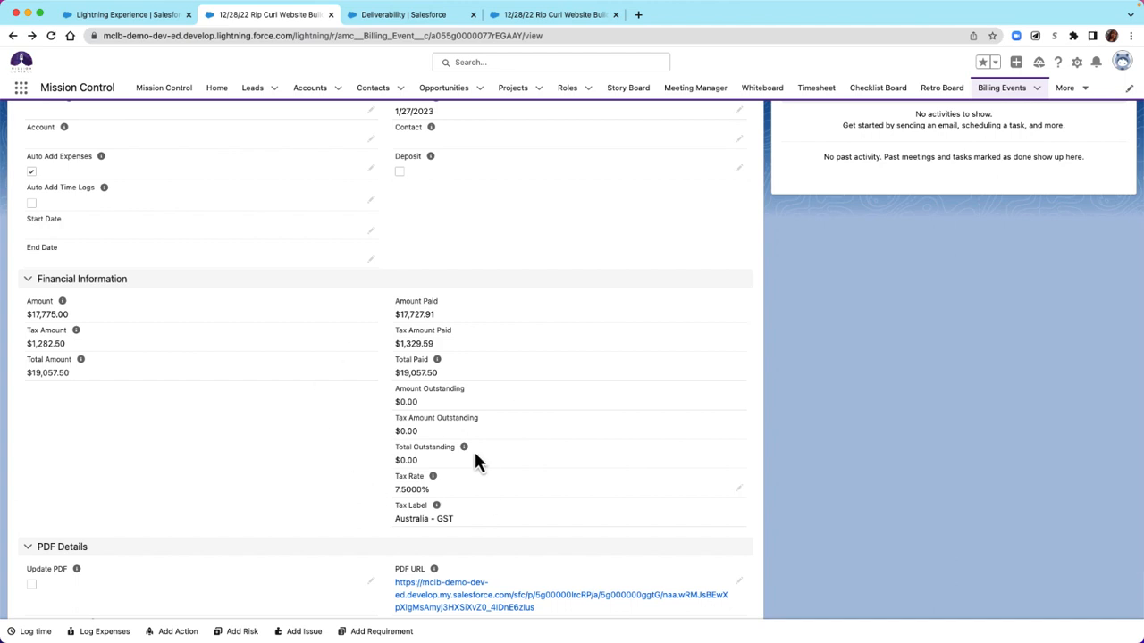
scroll(474, 457, up, 3)
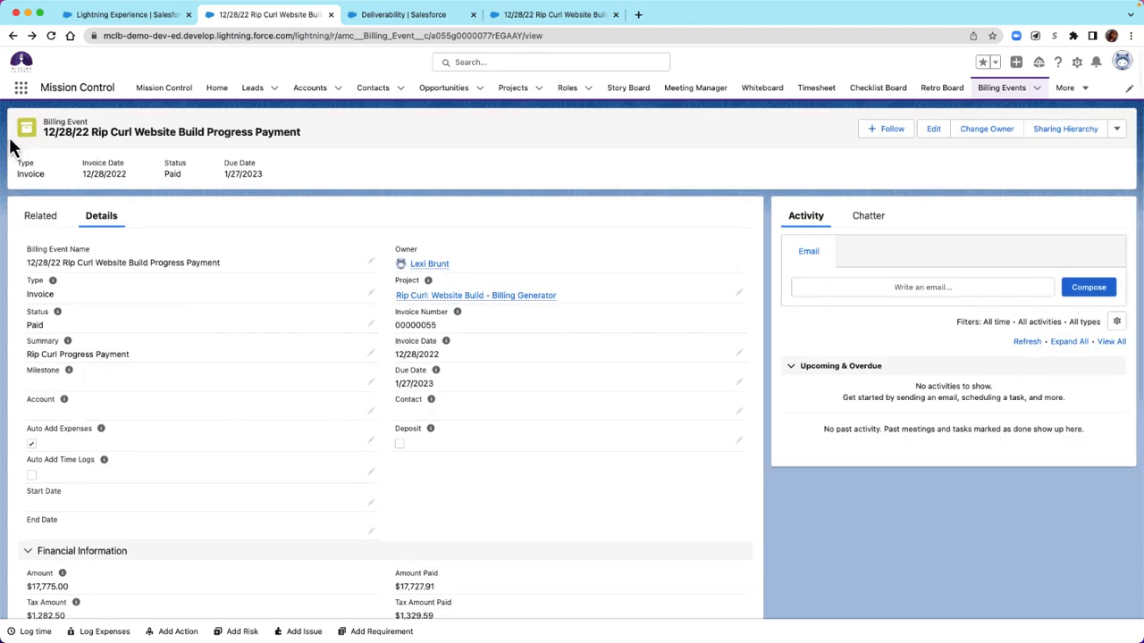